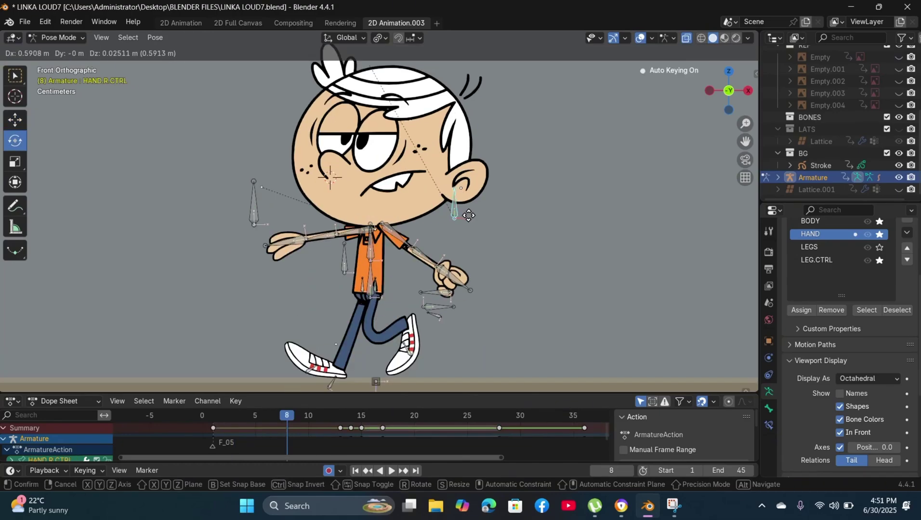
# Confirm the right hand move, play back the animation, and place the LEFT HAND asset
pyautogui.click(559, 217)
pyautogui.press('space')
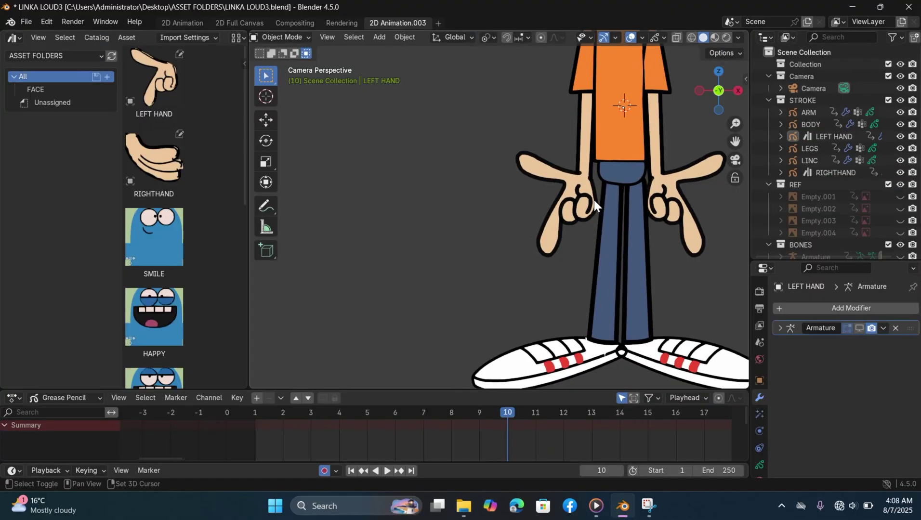
pyautogui.moveTo(159, 82); pyautogui.dragTo(437, 191)
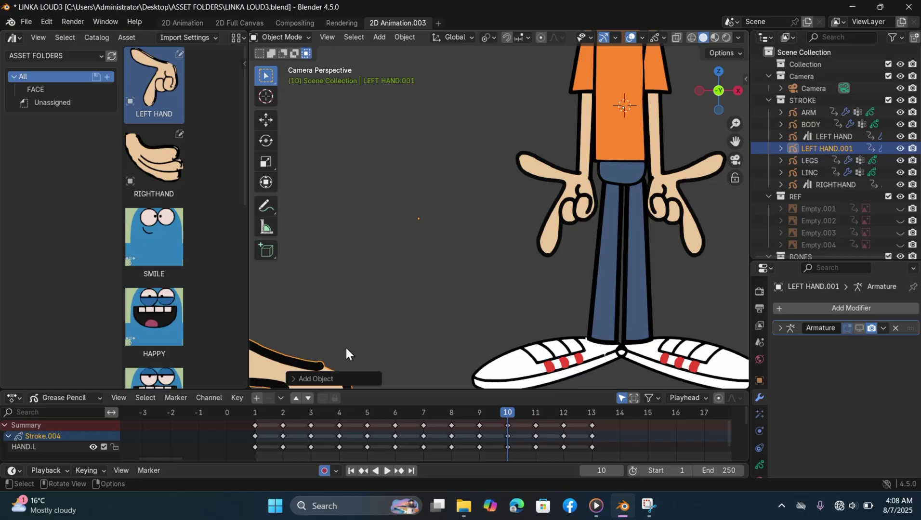
# Scroll the asset list and pick the RIGHTHAND hand asset
pyautogui.scroll(-5, 418, 341)
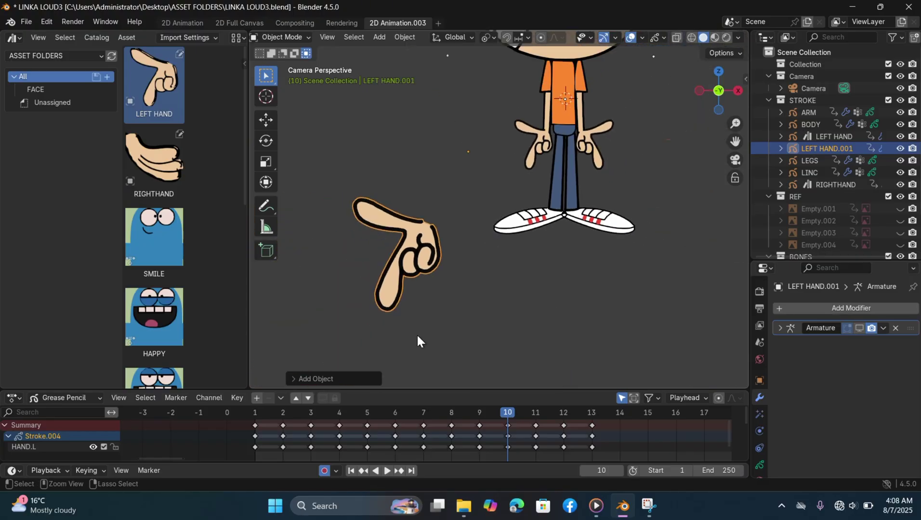
pyautogui.scroll(-2, 418, 341)
pyautogui.click(154, 162)
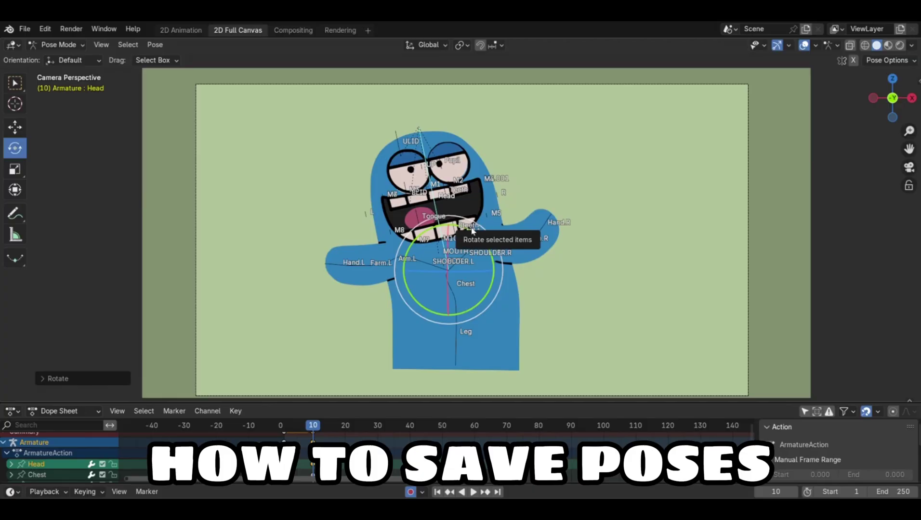
# Rotate the character's head bone and reposition the Teeth bone
pyautogui.press('r')
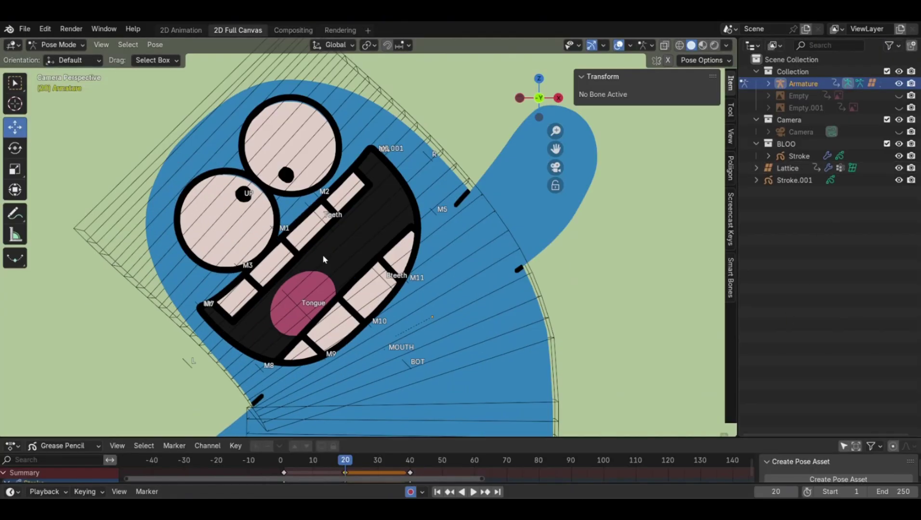
pyautogui.click(314, 206)
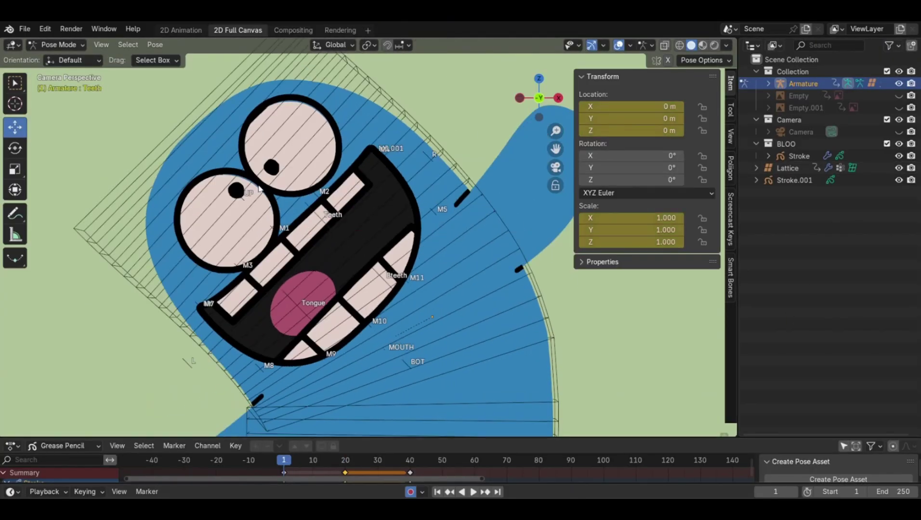
pyautogui.press('g')
pyautogui.click(340, 350)
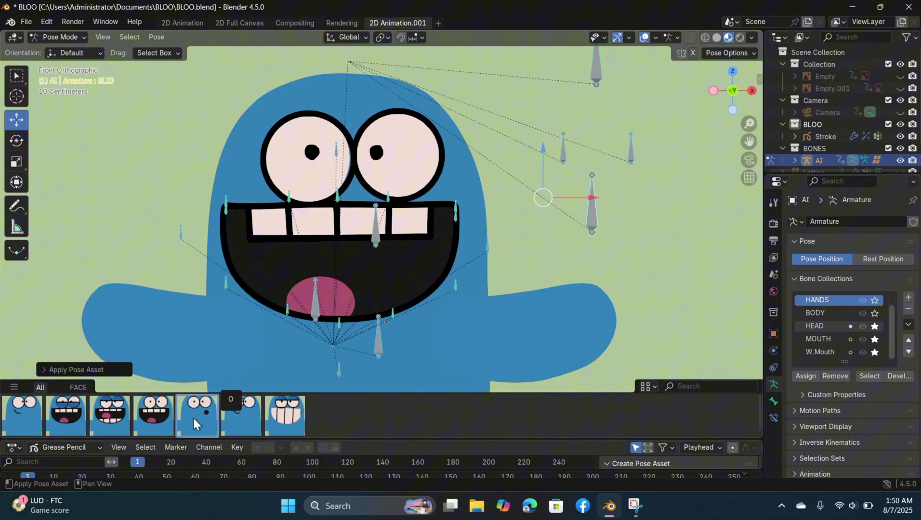
# Apply the O mouth, small smile, then wide toothy grin face poses
pyautogui.click(192, 418)
pyautogui.click(247, 417)
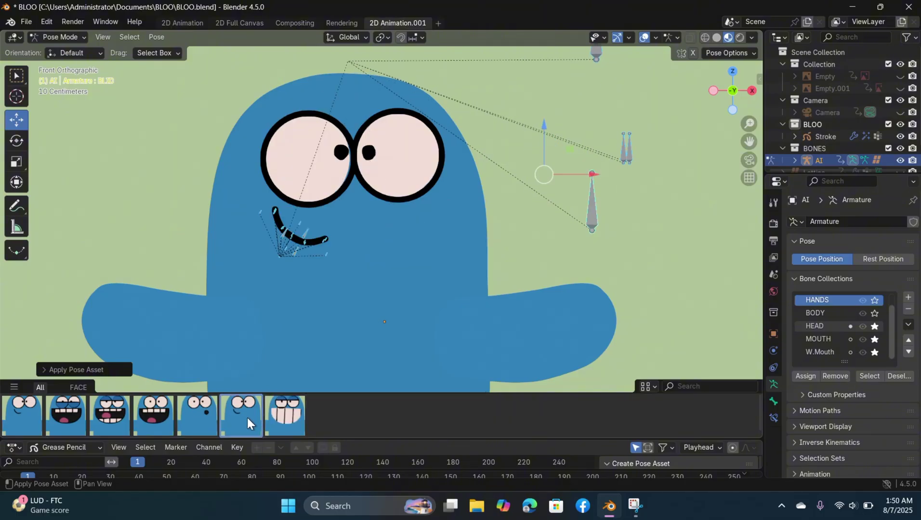
pyautogui.click(295, 417)
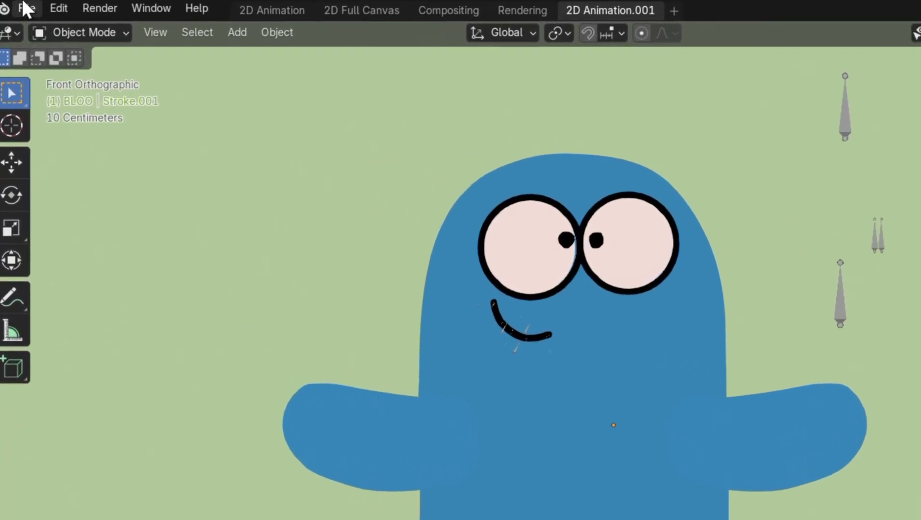
# In Preferences > File Paths, remove the ASSET FILE library and start adding a new one
pyautogui.click(34, 9)
pyautogui.moveTo(71, 9)
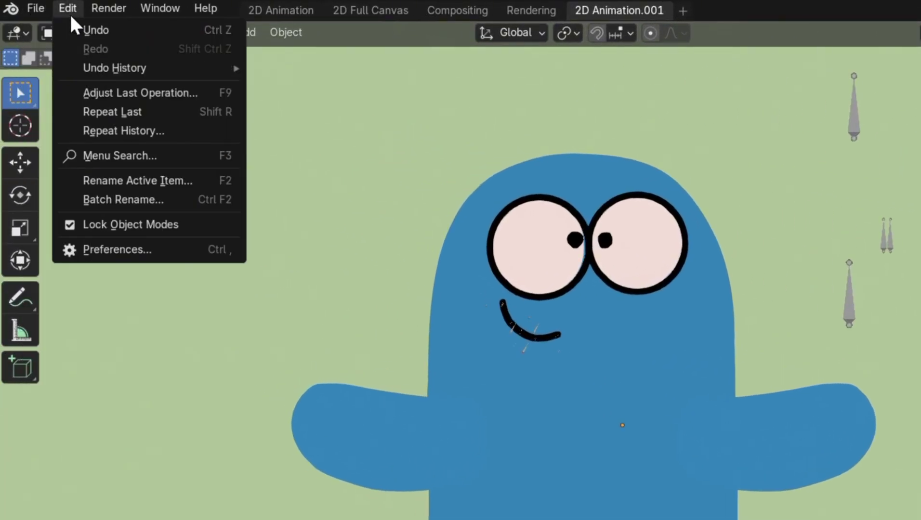
pyautogui.click(161, 252)
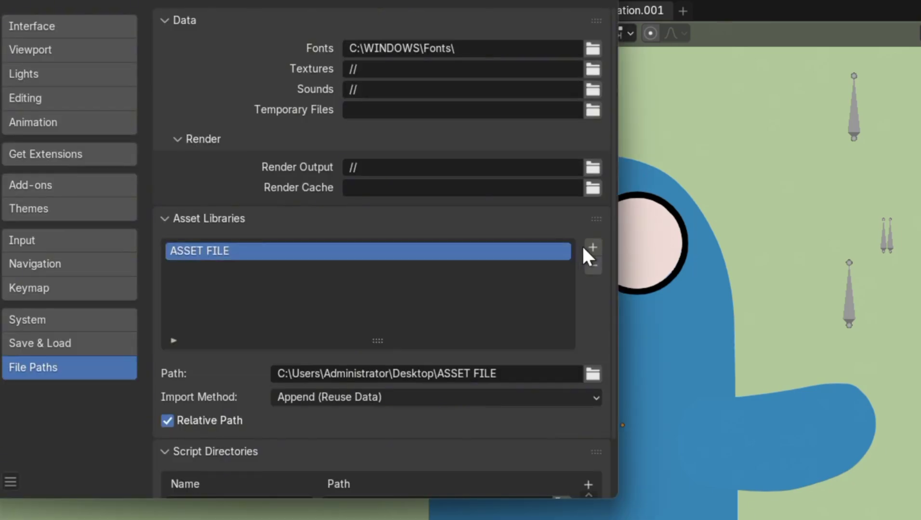
pyautogui.click(593, 265)
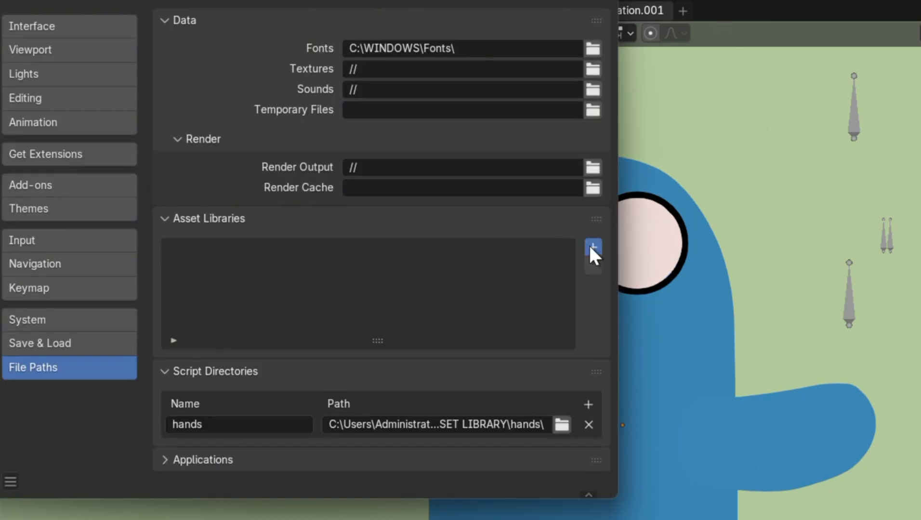
pyautogui.click(592, 248)
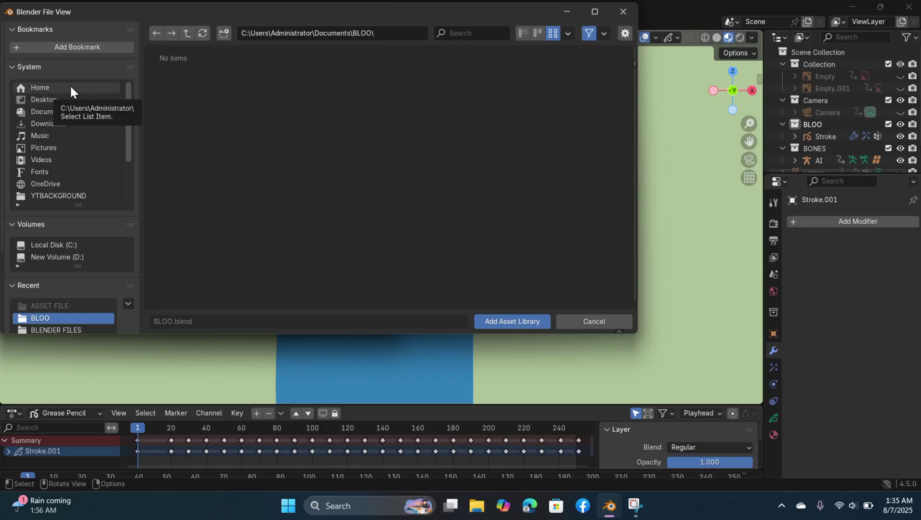
# Navigate the file browser to the Desktop folder
pyautogui.click(105, 110)
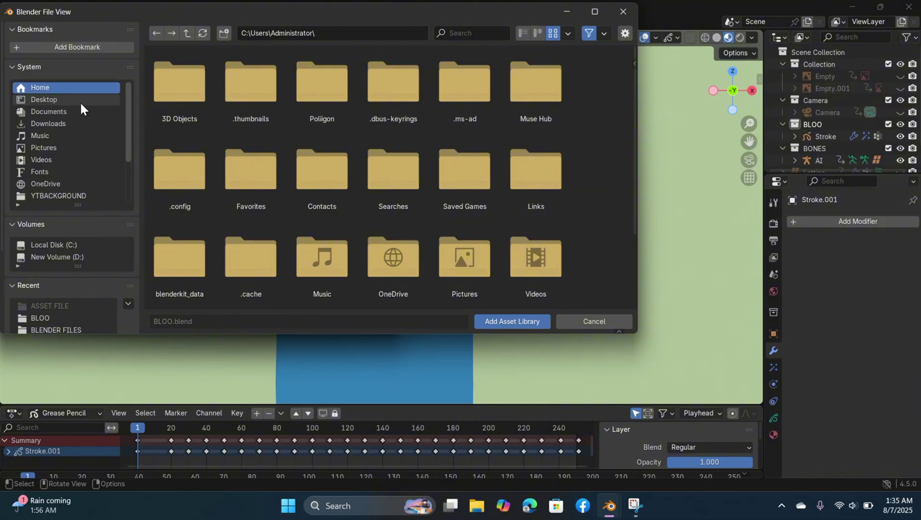
pyautogui.click(77, 110)
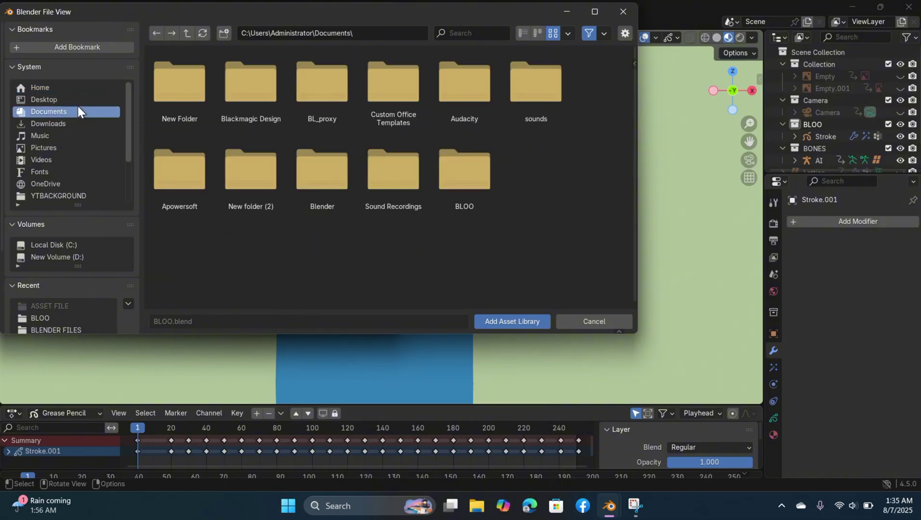
pyautogui.click(78, 100)
# Create a Desktop folder named 'ASSET FOLDER' and add it as an asset library
pyautogui.rightClick(449, 238)
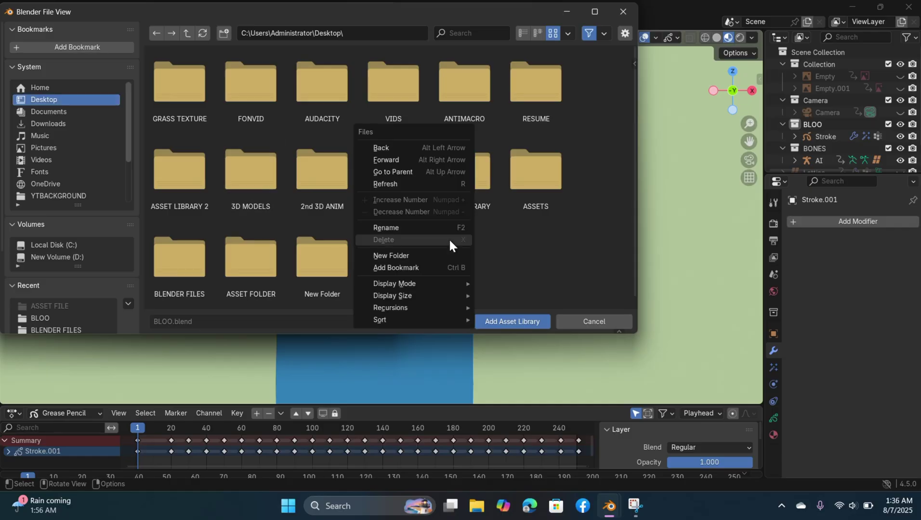
pyautogui.click(420, 254)
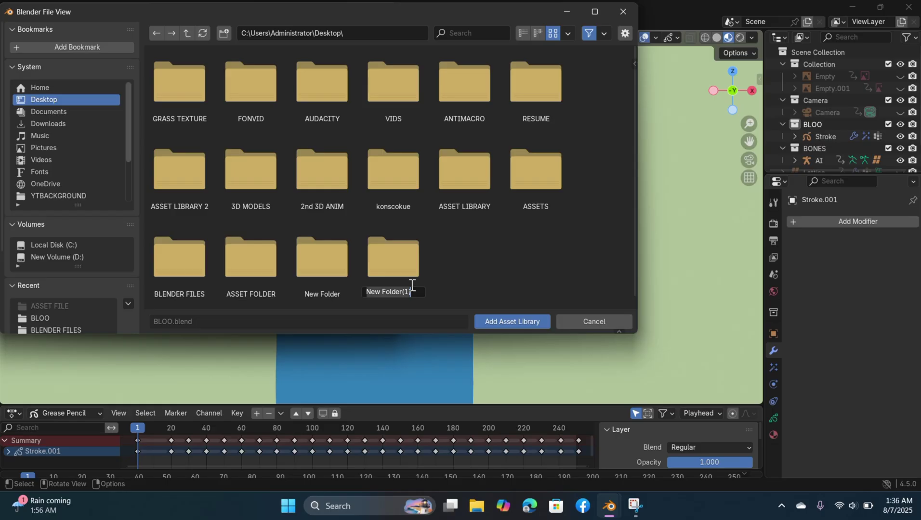
pyautogui.write('ASSET FOLDERS')
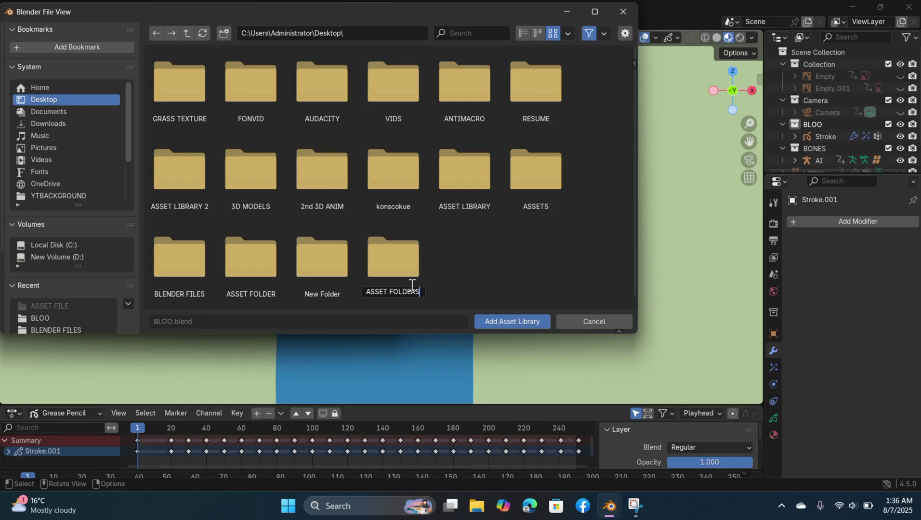
pyautogui.press('Return')
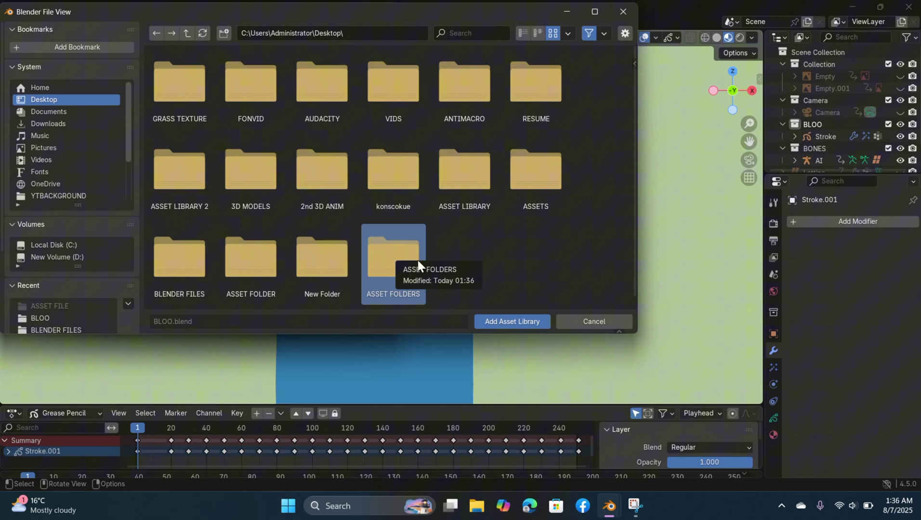
pyautogui.click(512, 321)
pyautogui.click(513, 323)
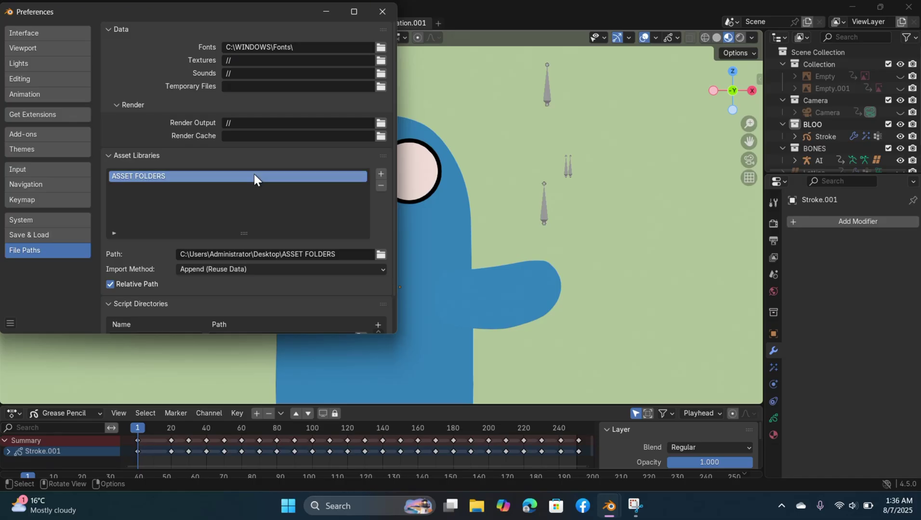
# Close Preferences and split the viewport, making a widened Asset Browser on the left
pyautogui.click(378, 12)
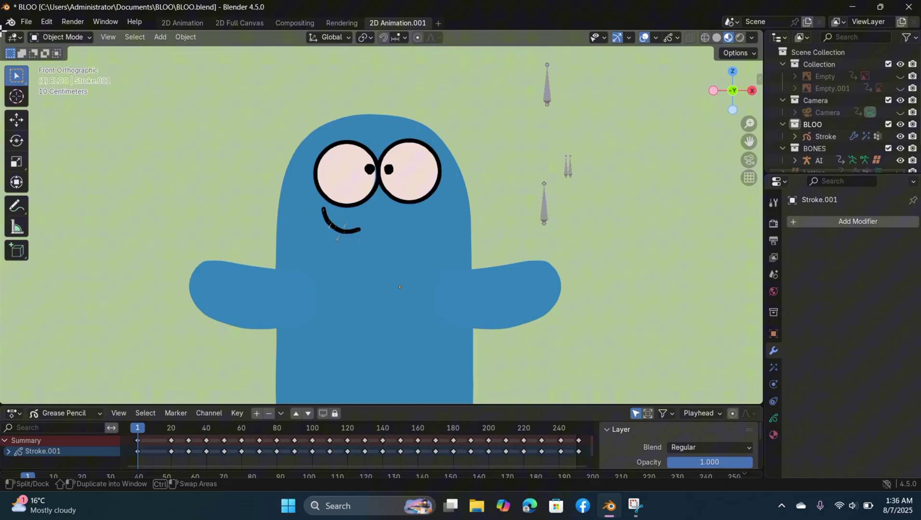
pyautogui.moveTo(2, 30); pyautogui.dragTo(209, 96)
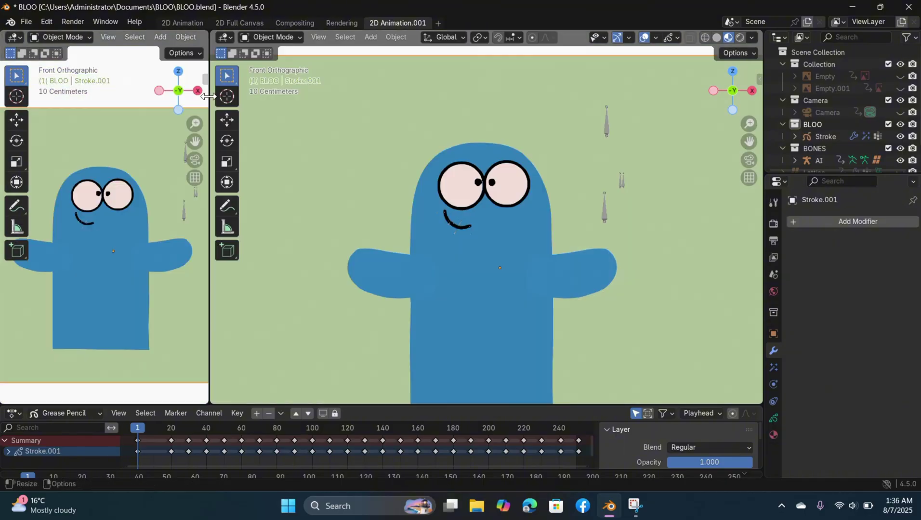
pyautogui.click(13, 37)
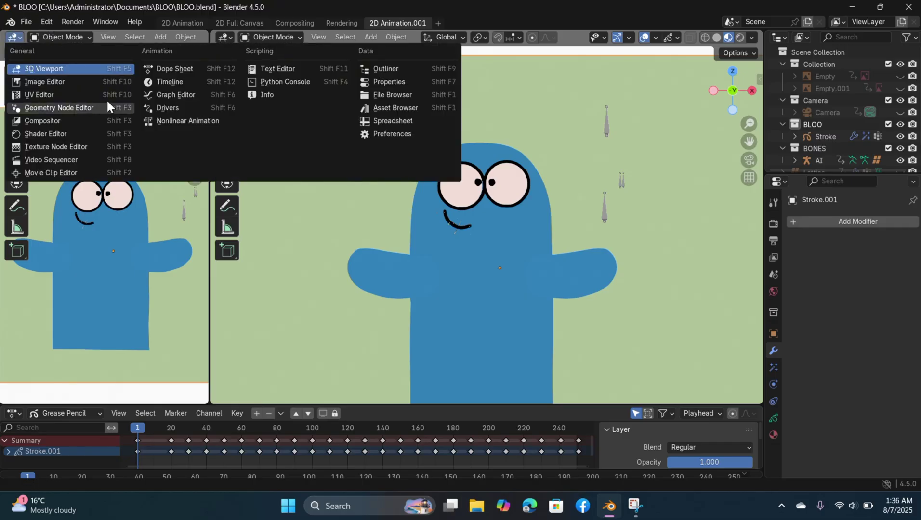
pyautogui.click(381, 110)
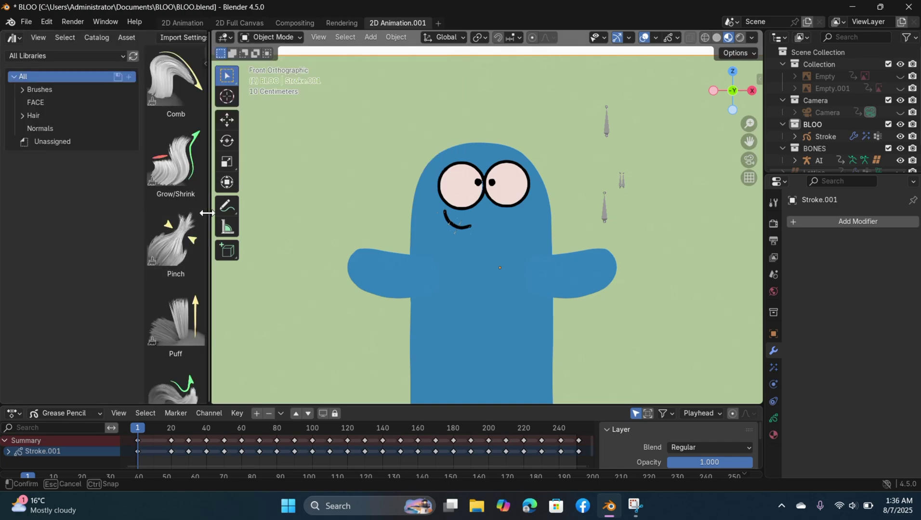
pyautogui.moveTo(209, 224); pyautogui.dragTo(248, 225)
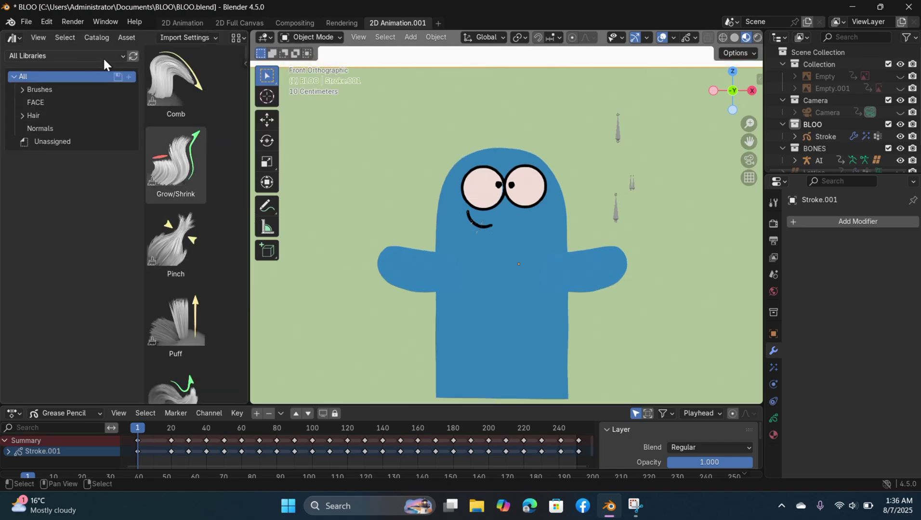
# Show the ASSET FOLDERS library in the asset browser, filtered to unassigned assets
pyautogui.click(104, 57)
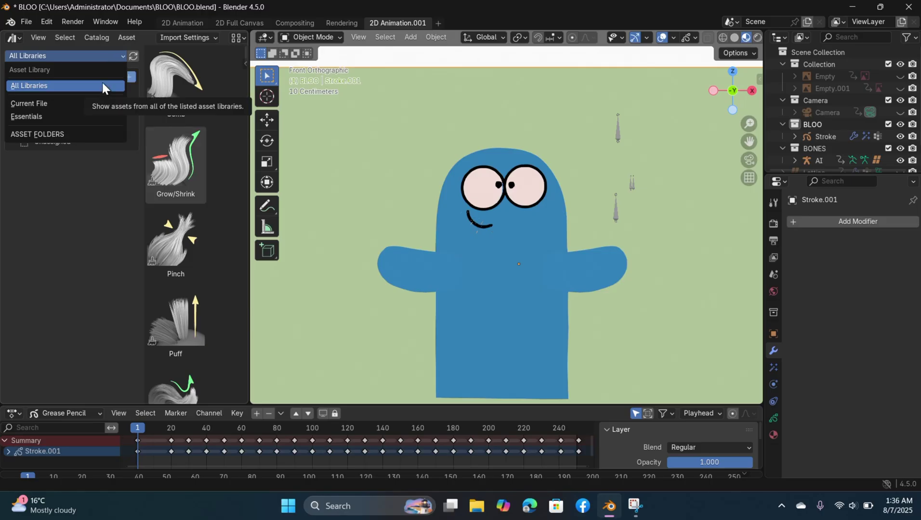
pyautogui.click(57, 134)
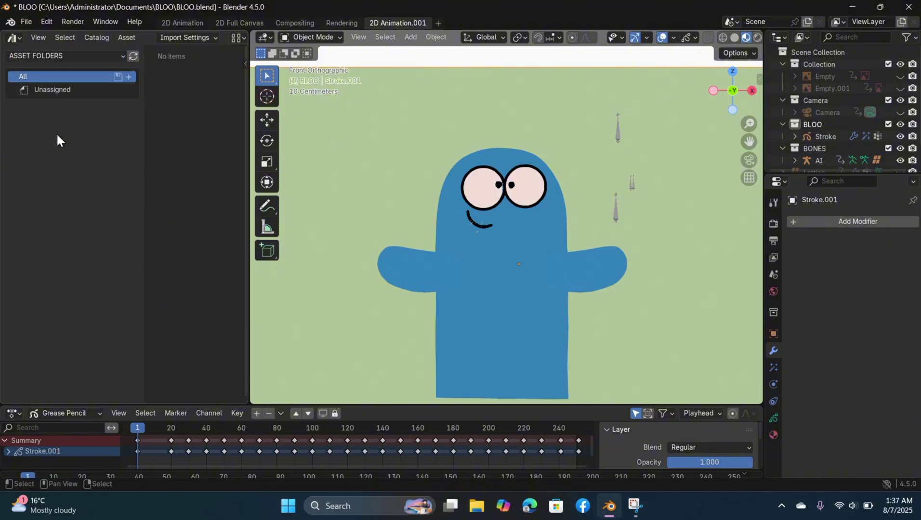
pyautogui.click(82, 90)
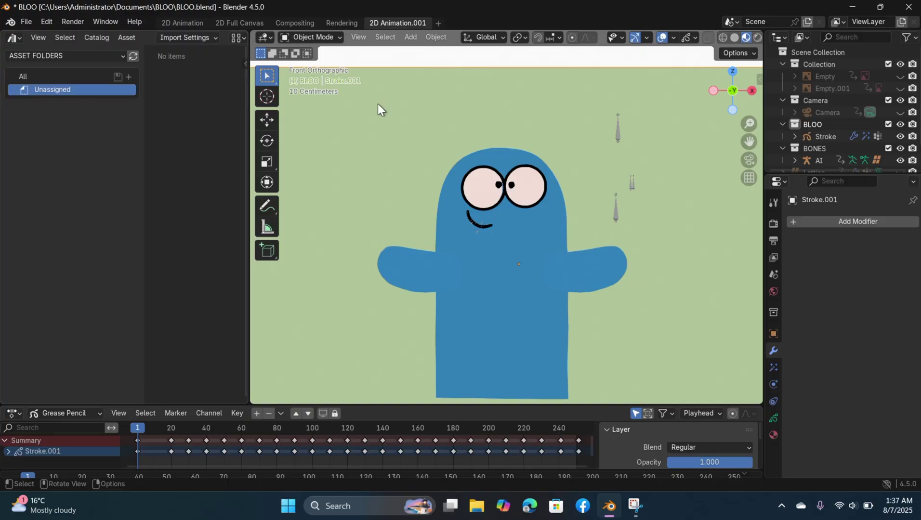
# Select the armature, switch to Pose Mode, and select all bones
pyautogui.click(617, 129)
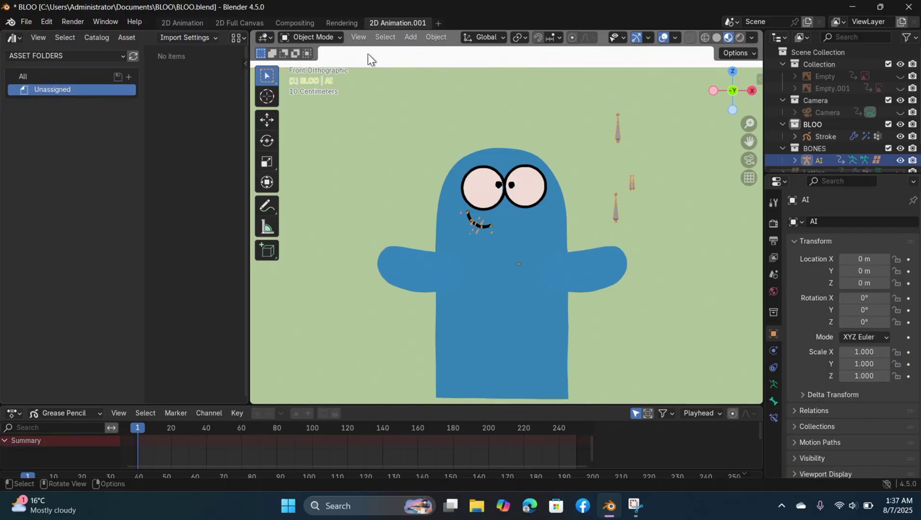
pyautogui.click(303, 36)
pyautogui.click(318, 77)
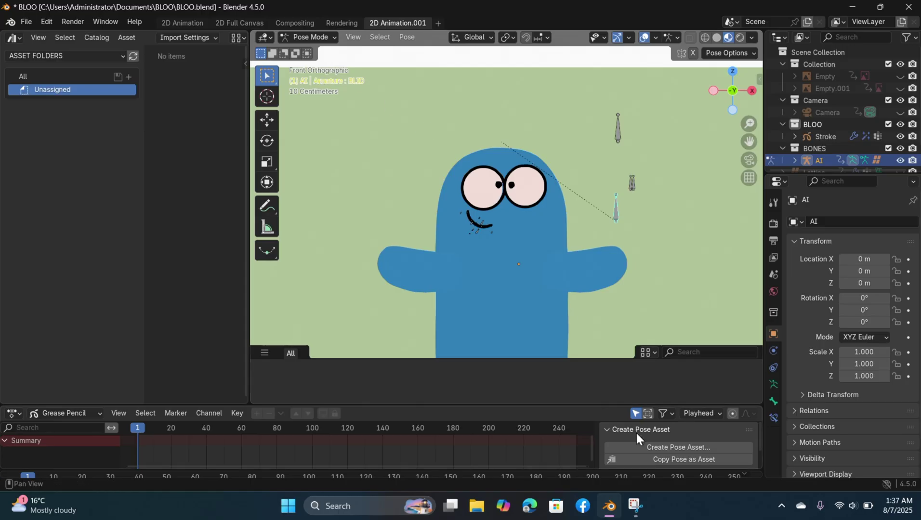
pyautogui.press('a')
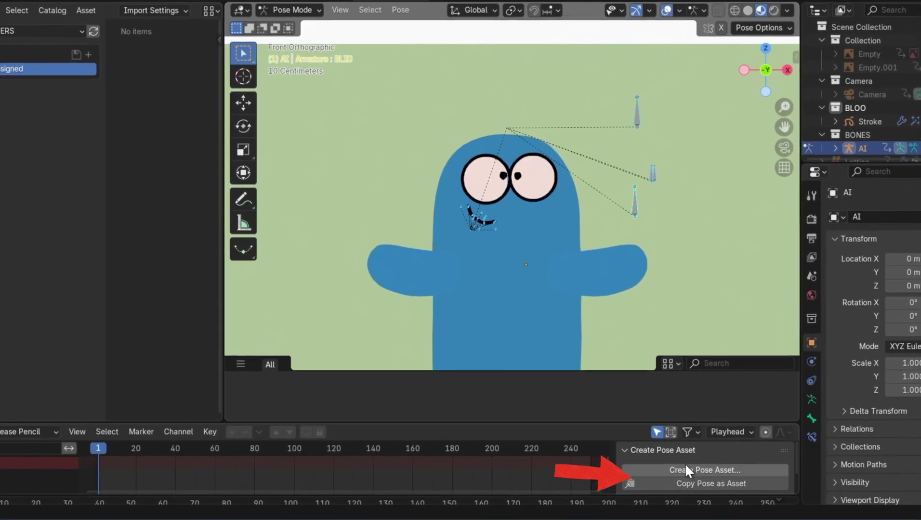
# Create a pose asset named SMILE with no catalog
pyautogui.click(686, 469)
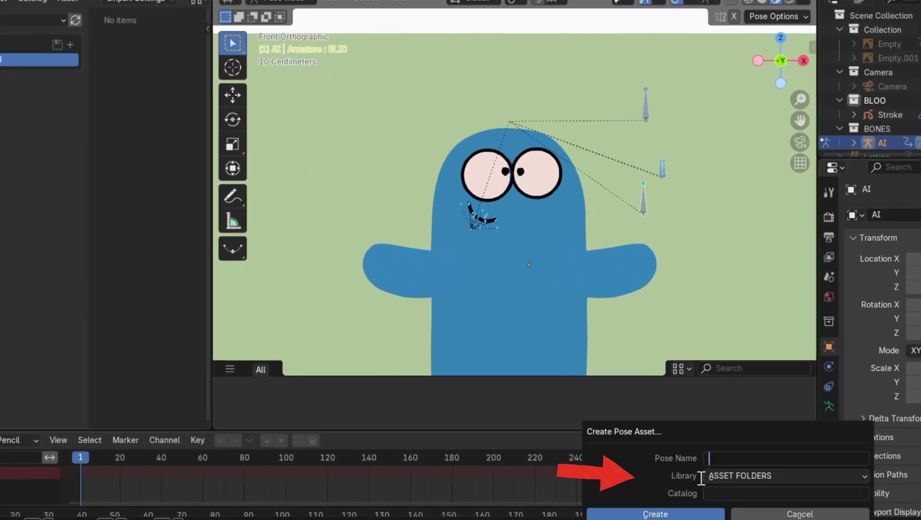
pyautogui.write('S')
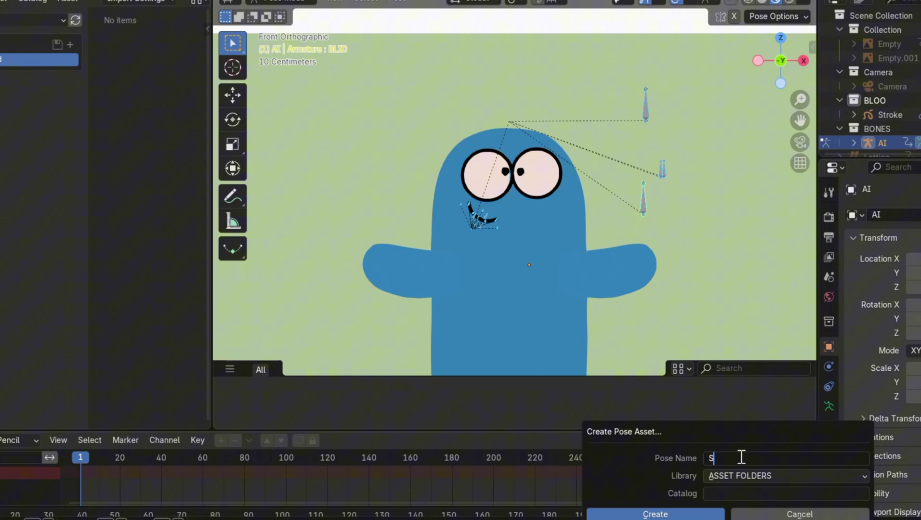
pyautogui.write('MILE')
pyautogui.click(729, 493)
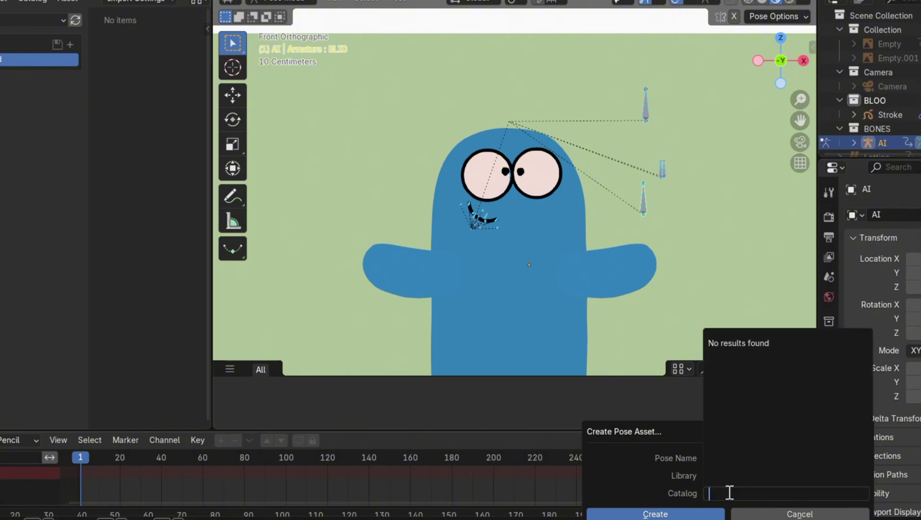
pyautogui.click(691, 491)
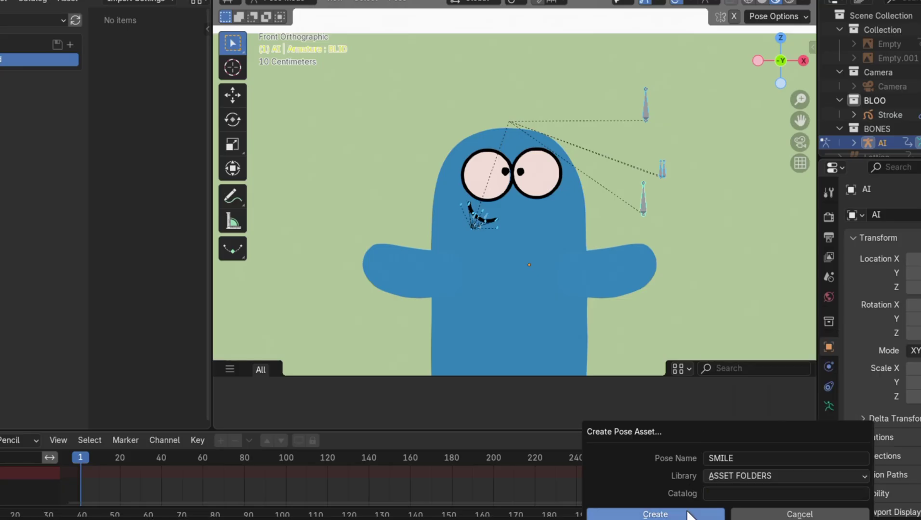
pyautogui.click(690, 515)
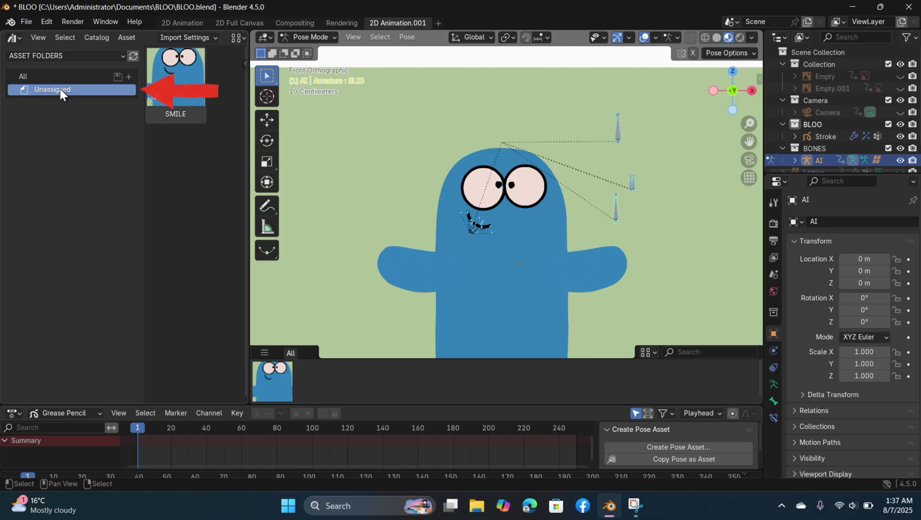
# Add a new catalog to the asset library and name it FACE
pyautogui.click(128, 76)
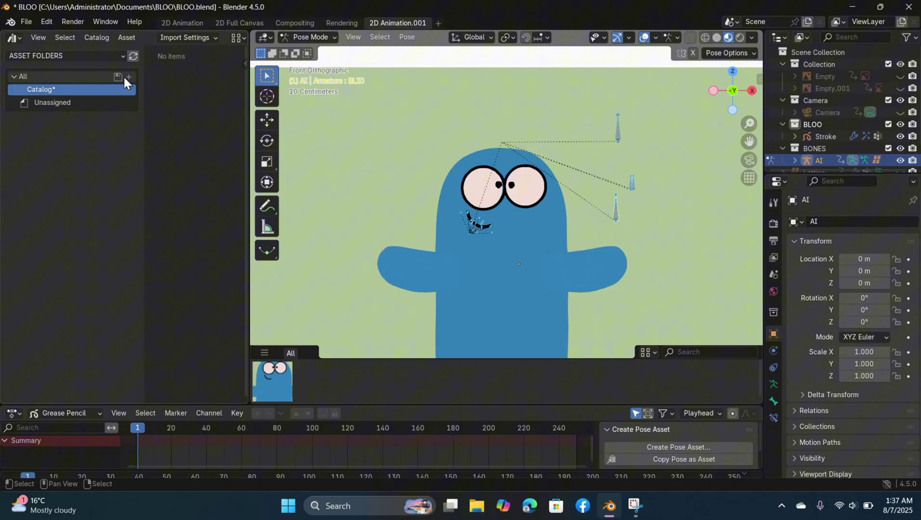
pyautogui.doubleClick(43, 87)
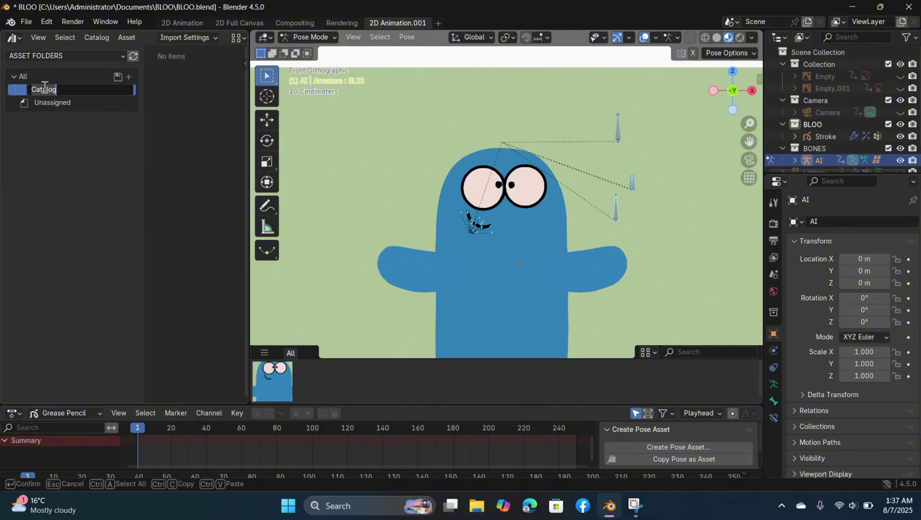
pyautogui.write('Shock')
pyautogui.press('BackSpace')
pyautogui.press('BackSpace')
pyautogui.press('BackSpace')
pyautogui.press('BackSpace')
pyautogui.press('BackSpace')
pyautogui.write('FACE*')
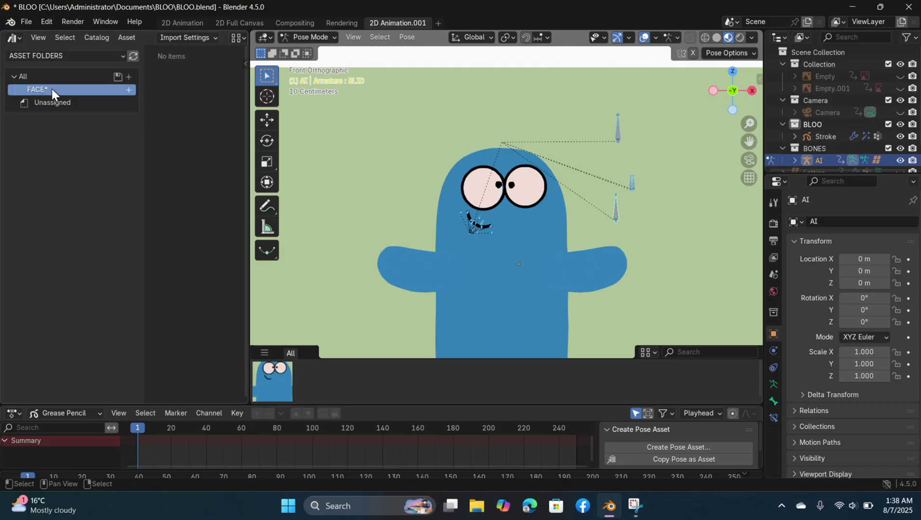
pyautogui.press('Return')
# Save the SMILE pose asset into the FACE catalog and apply it to the character
pyautogui.click(681, 447)
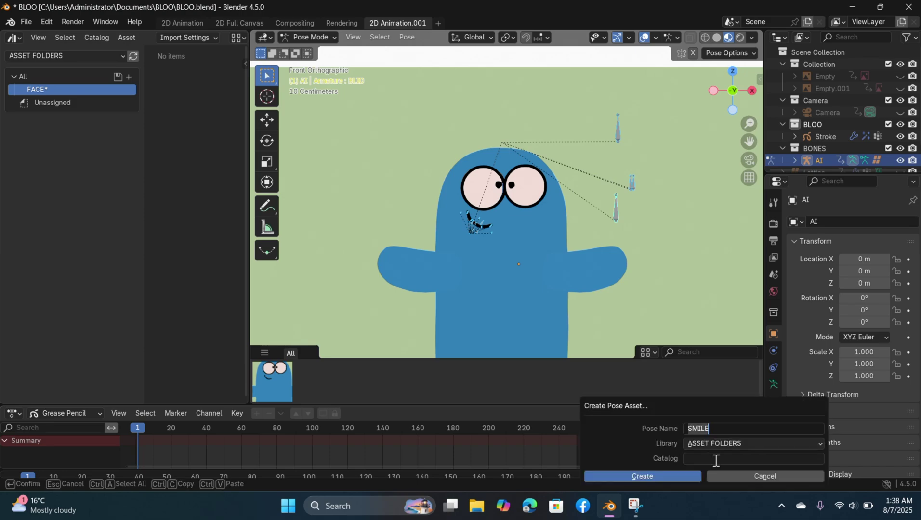
pyautogui.click(716, 458)
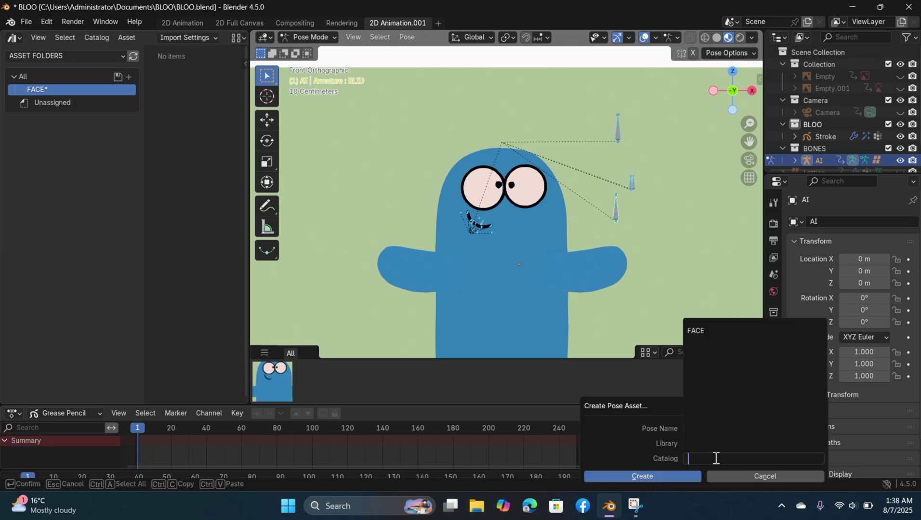
pyautogui.click(722, 331)
pyautogui.click(650, 477)
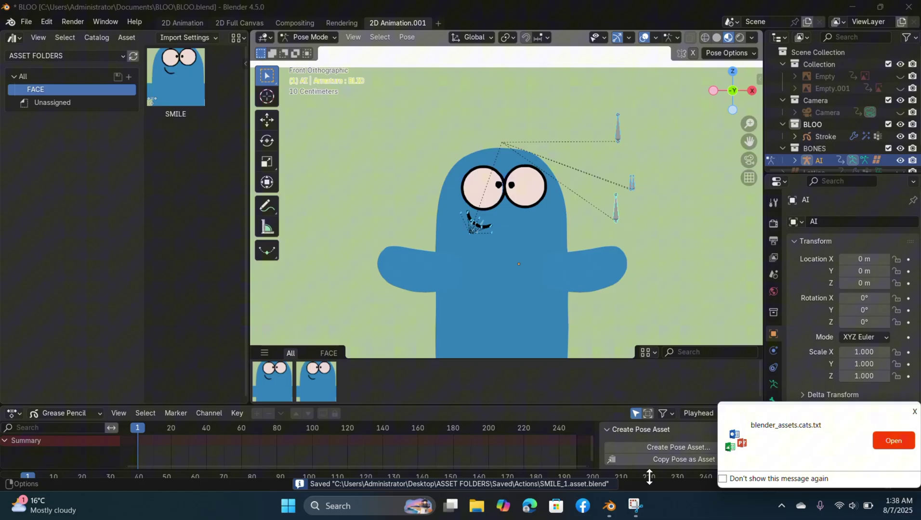
pyautogui.click(323, 383)
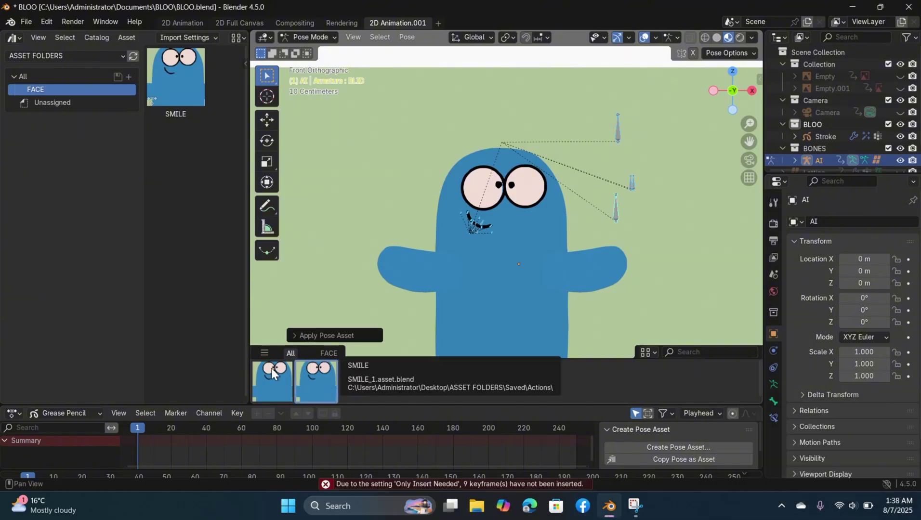
pyautogui.click(98, 102)
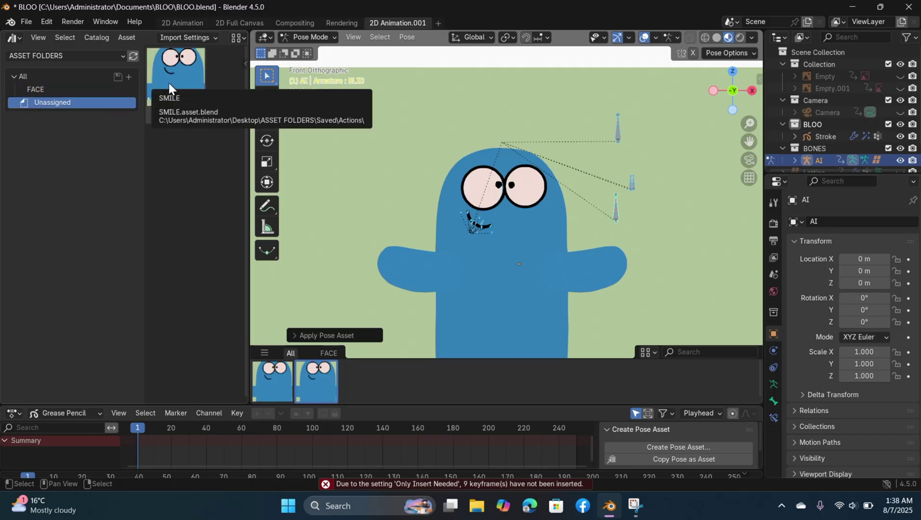
# Show the FACE catalog assets and undo the last two changes
pyautogui.click(112, 89)
pyautogui.scroll(2, 566, 195)
pyautogui.hotkey('ctrl', 'z')
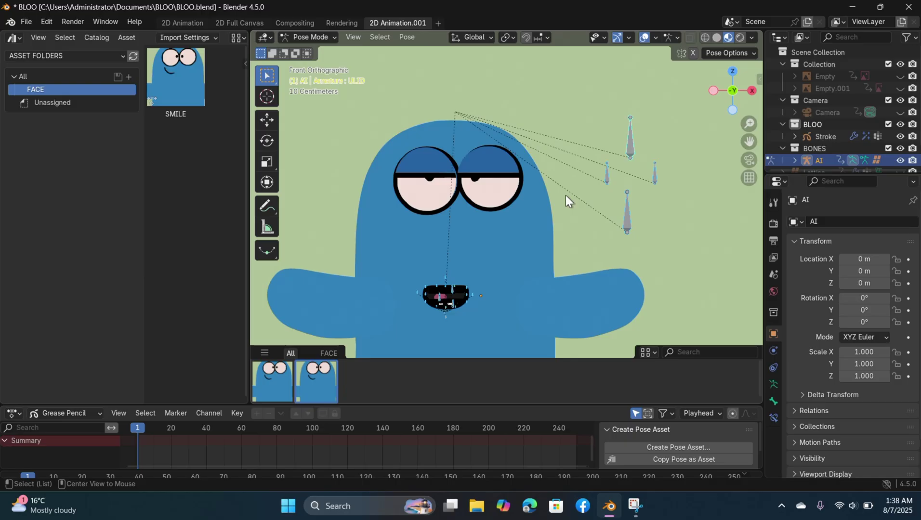
pyautogui.hotkey('ctrl', 'z')
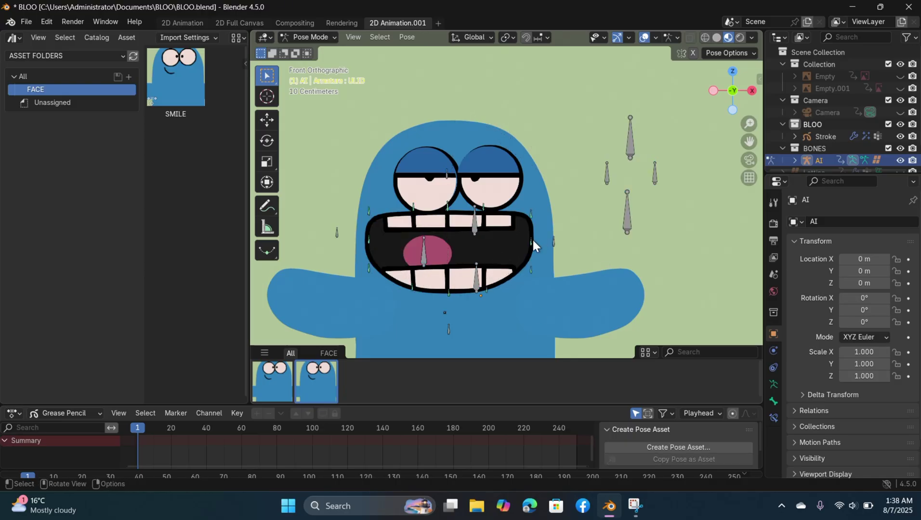
# Open the mouth wide by raising the mouth bone, lifting M7 and lowering M10
pyautogui.click(267, 120)
pyautogui.moveTo(532, 217); pyautogui.dragTo(532, 196)
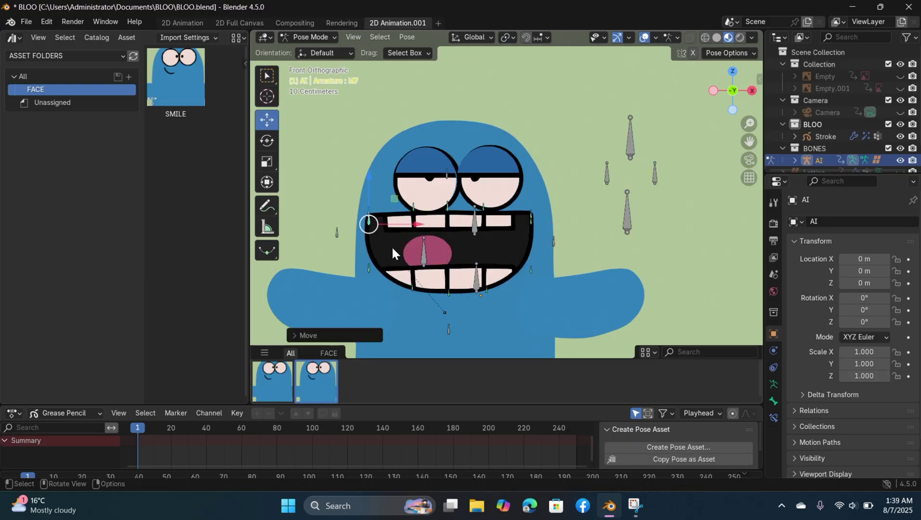
pyautogui.click(371, 223)
pyautogui.moveTo(368, 194); pyautogui.dragTo(365, 190)
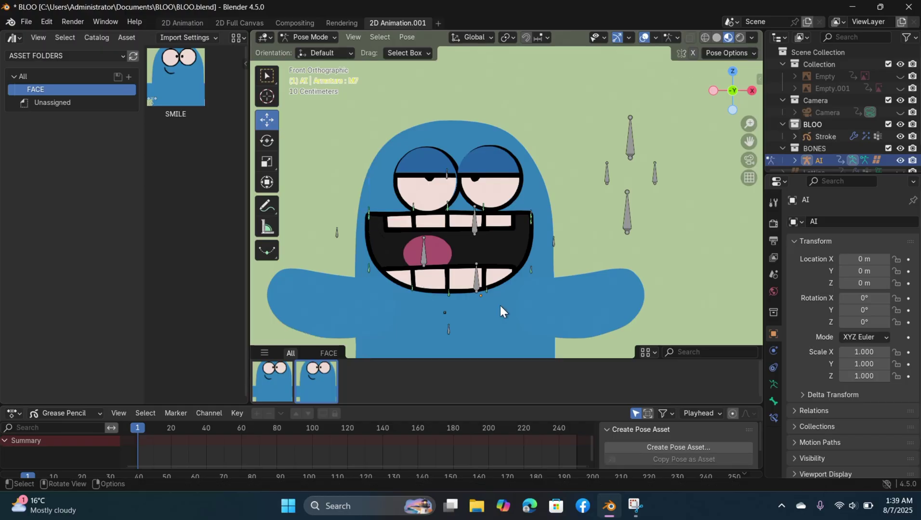
pyautogui.click(449, 295)
pyautogui.moveTo(450, 299); pyautogui.dragTo(449, 282)
# Select all bones and save the pose as a MOUTHOPEN asset
pyautogui.press('a')
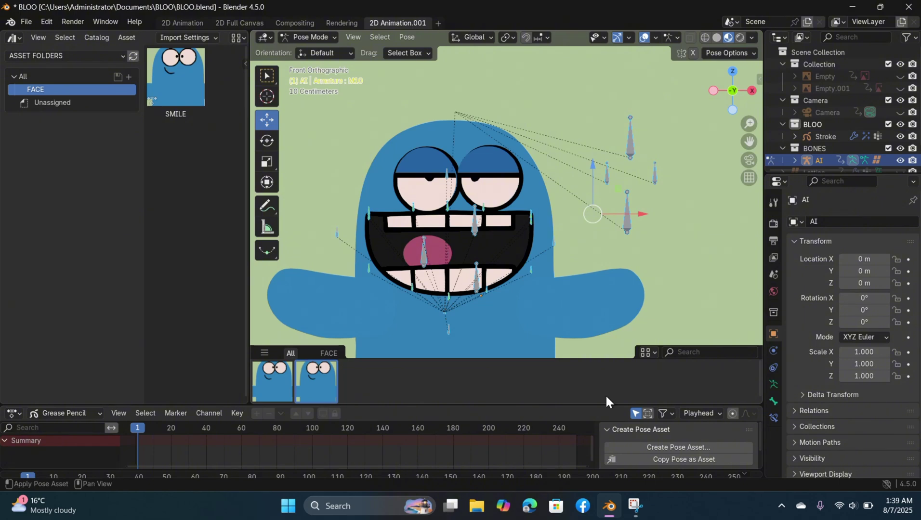
pyautogui.click(672, 448)
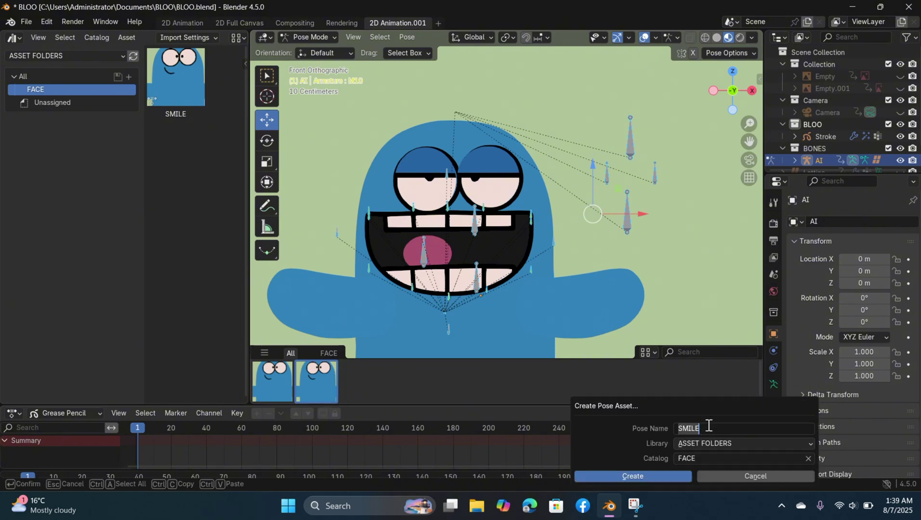
pyautogui.click(708, 426)
pyautogui.write('MOUT')
pyautogui.press('BackSpace')
pyautogui.press('BackSpace')
pyautogui.press('BackSpace')
pyautogui.write('OUTHOPEN')
pyautogui.press('Return')
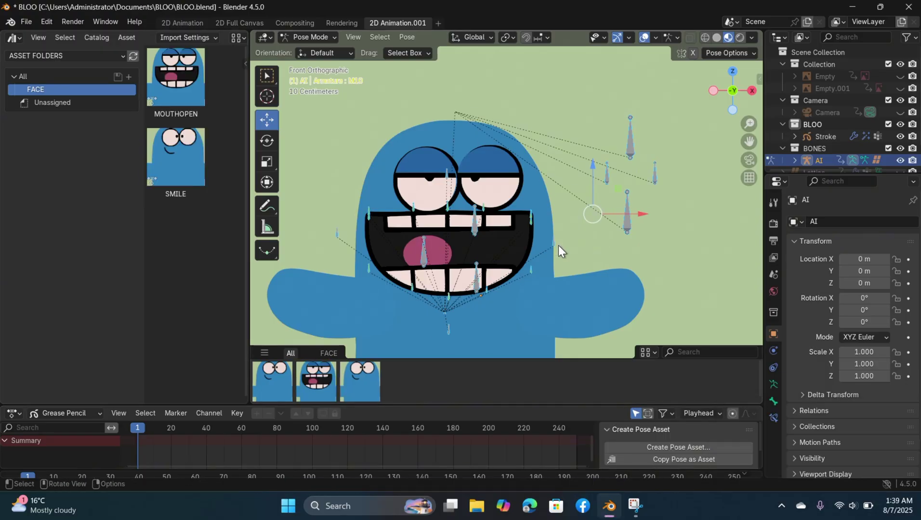
# Cancel a teeth move and lower the tongue bone inside the mouth
pyautogui.click(581, 246)
pyautogui.press('g')
pyautogui.press('z')
pyautogui.rightClick(477, 276)
pyautogui.click(426, 255)
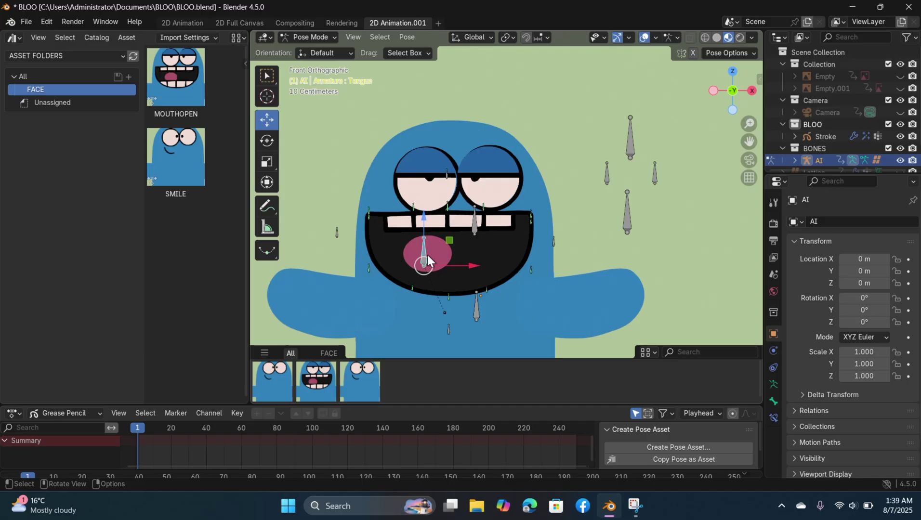
pyautogui.moveTo(426, 258); pyautogui.dragTo(435, 284)
# Move the teeth bone vertically and reposition the upper mouth bone
pyautogui.click(478, 244)
pyautogui.press('g')
pyautogui.press('z')
pyautogui.click(535, 275)
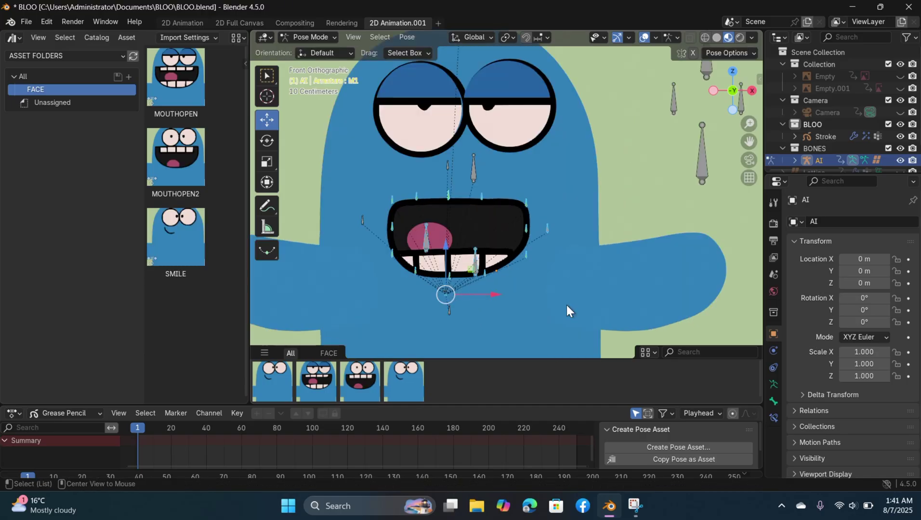
pyautogui.press('g')
pyautogui.click(451, 135)
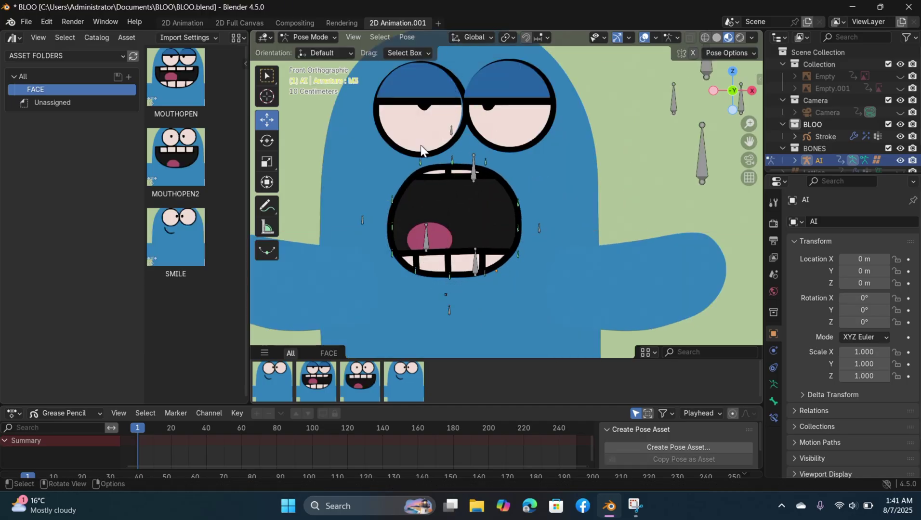
# Scale the MOUTH bone into a small round mouth and shift it up toward the eyes
pyautogui.click(447, 313)
pyautogui.keyDown('shift'); pyautogui.scroll(-3, 498, 305); pyautogui.keyUp('shift')
pyautogui.scroll(2, 498, 312)
pyautogui.hotkey('ctrl', 'z')
pyautogui.hotkey('ctrl', 'z')
pyautogui.hotkey('ctrl', 'z')
pyautogui.hotkey('ctrl', 'z')
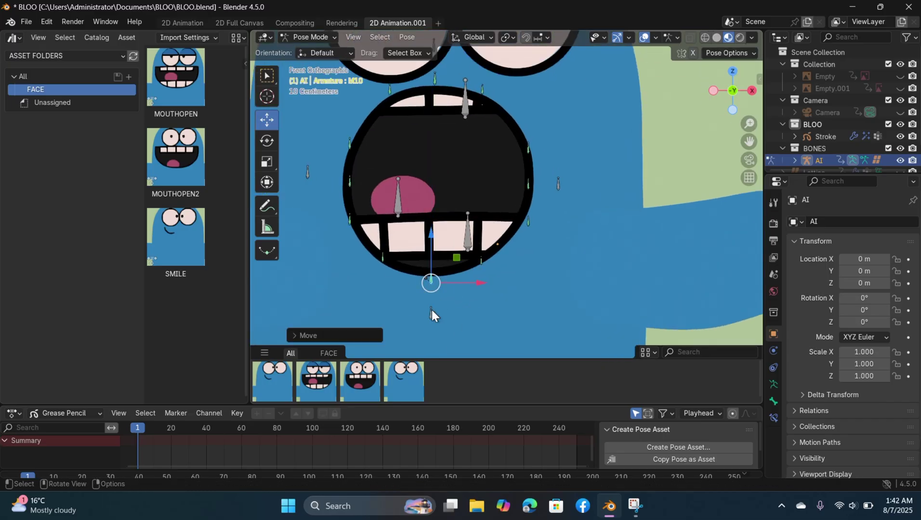
pyautogui.click(440, 208)
pyautogui.press('s')
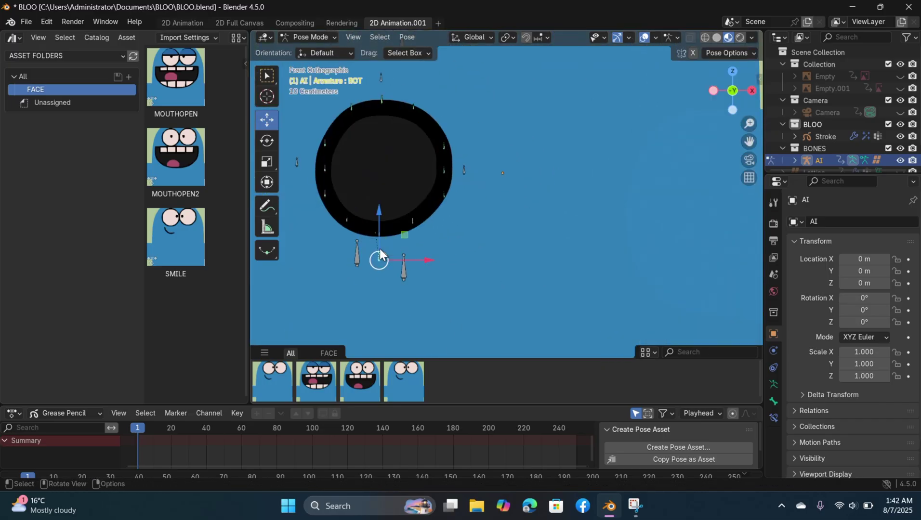
pyautogui.click(481, 258)
pyautogui.scroll(-3, 481, 258)
pyautogui.press('g')
pyautogui.click(530, 186)
pyautogui.keyDown('shift'); pyautogui.moveTo(531, 186); pyautogui.dragTo(522, 235, button='middle'); pyautogui.keyUp('shift')
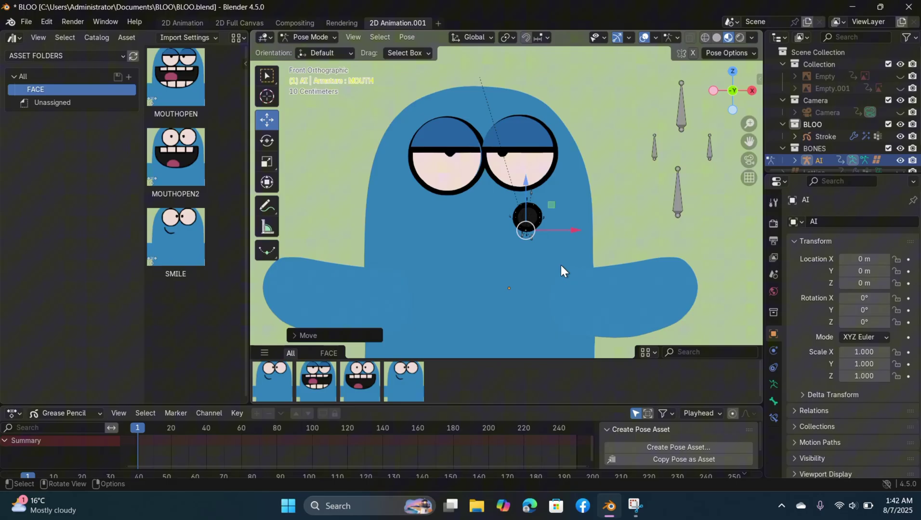
# Raise the top control to open the eyelids and save the pose as asset O
pyautogui.moveTo(681, 126); pyautogui.dragTo(681, 87)
pyautogui.click(679, 213)
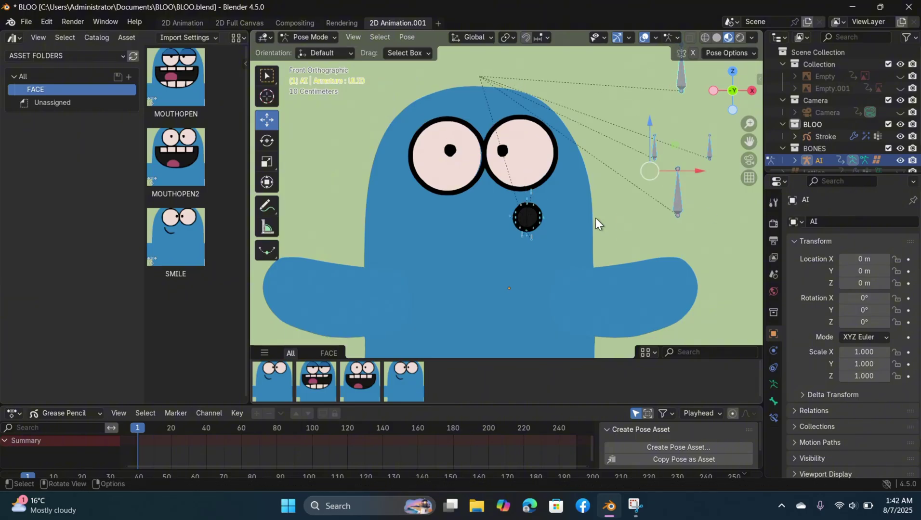
pyautogui.click(674, 447)
pyautogui.click(735, 426)
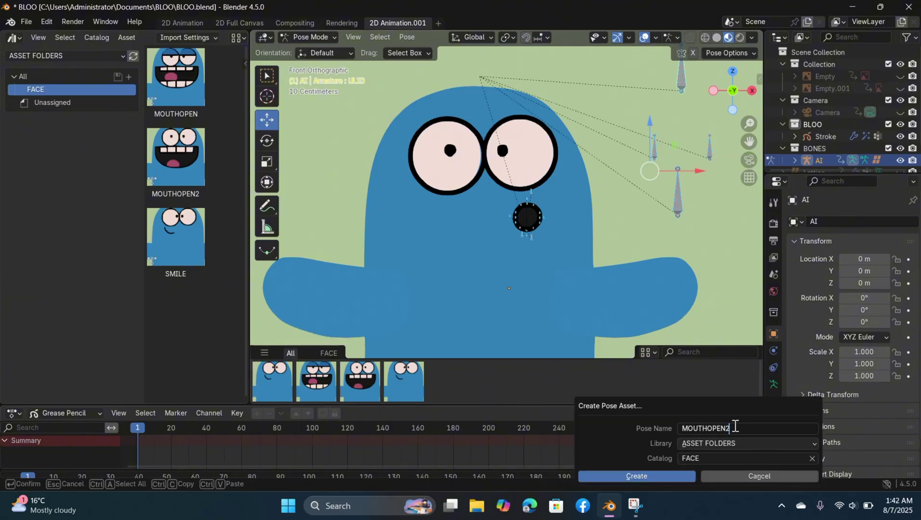
pyautogui.press('BackSpace')
pyautogui.press('BackSpace')
pyautogui.press('BackSpace')
pyautogui.press('BackSpace')
pyautogui.press('BackSpace')
pyautogui.press('BackSpace')
pyautogui.press('BackSpace')
pyautogui.press('BackSpace')
pyautogui.press('BackSpace')
pyautogui.press('BackSpace')
pyautogui.write('O')
pyautogui.click(668, 477)
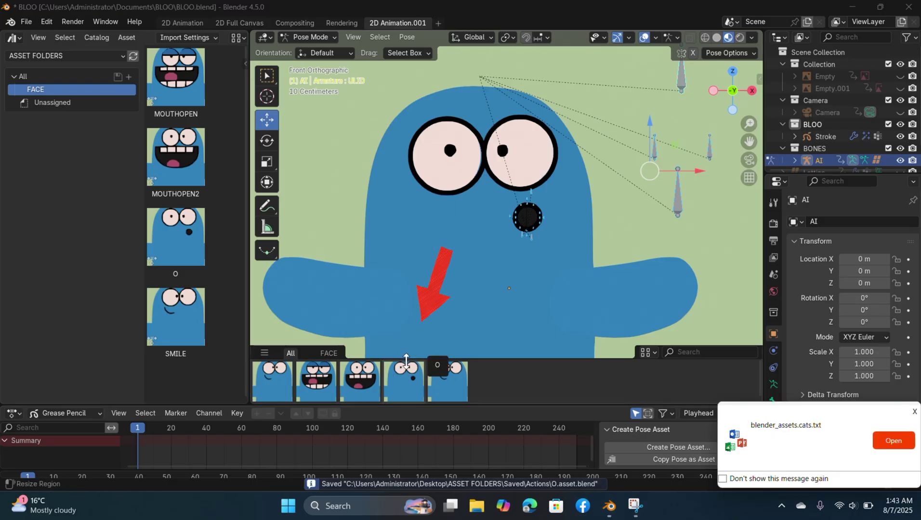
# Cycle the shelf poses SMILE, MOUTHOPEN, MOUTHOPEN2, O and small smile, then back to SMILE
pyautogui.click(275, 378)
pyautogui.click(315, 379)
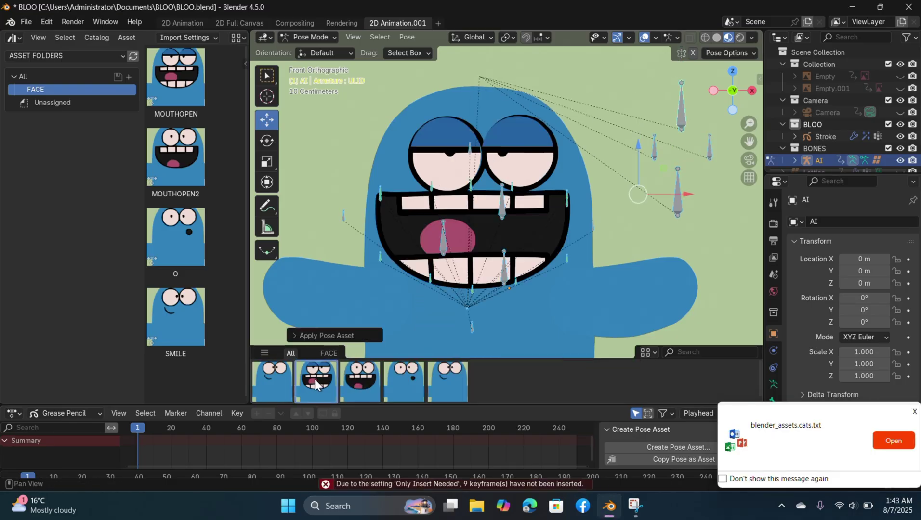
pyautogui.click(358, 380)
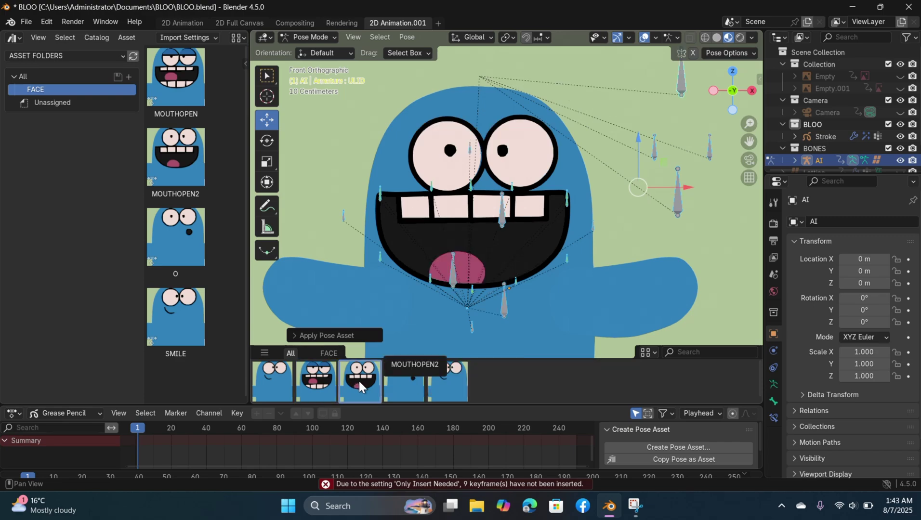
pyautogui.click(394, 379)
pyautogui.click(439, 380)
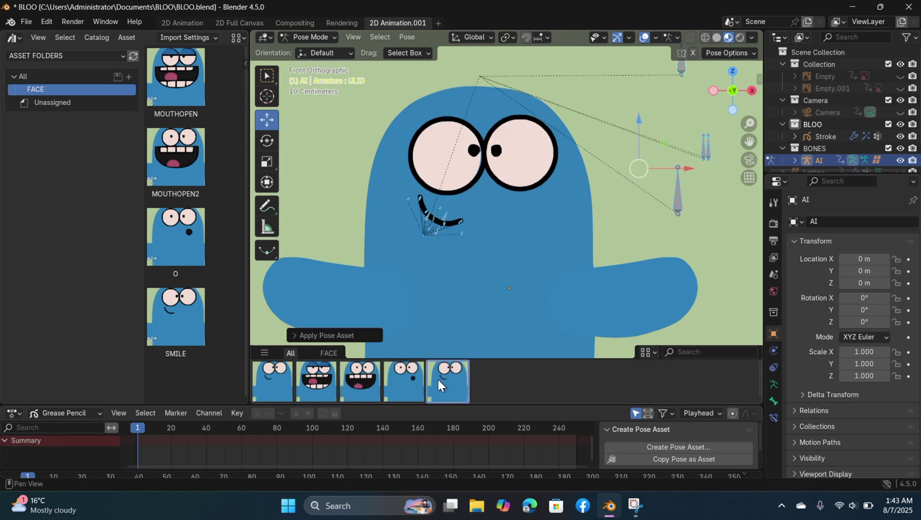
pyautogui.click(385, 383)
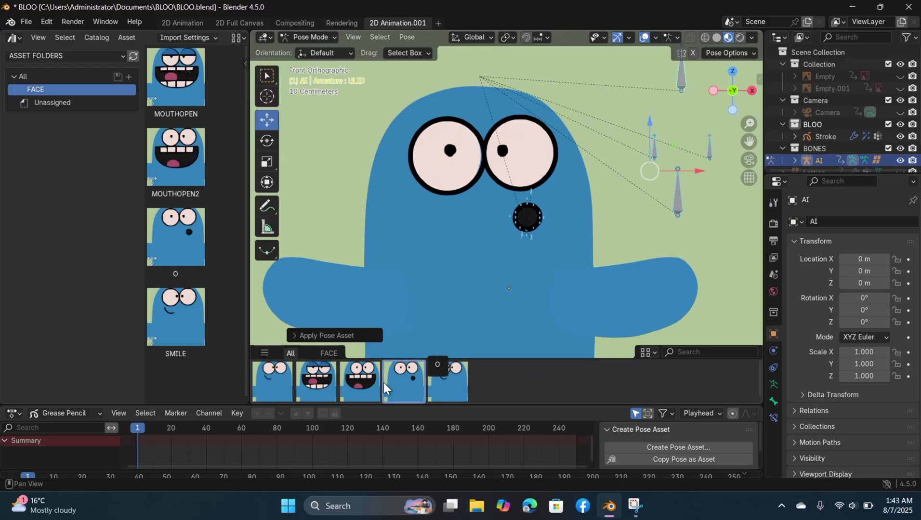
pyautogui.click(366, 382)
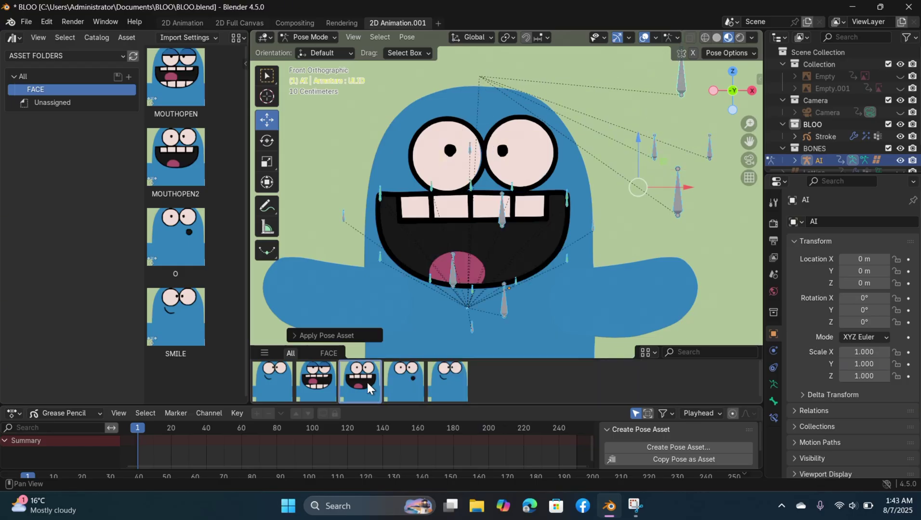
pyautogui.click(326, 378)
pyautogui.click(261, 365)
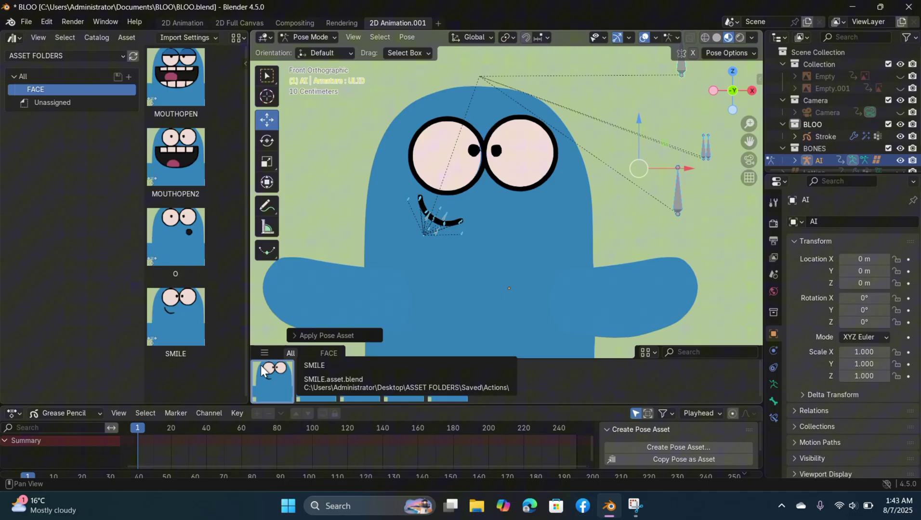
# Apply MOUTHOPEN, MOUTHOPEN2, O and SMILE from the asset browser list
pyautogui.doubleClick(180, 95)
pyautogui.doubleClick(188, 151)
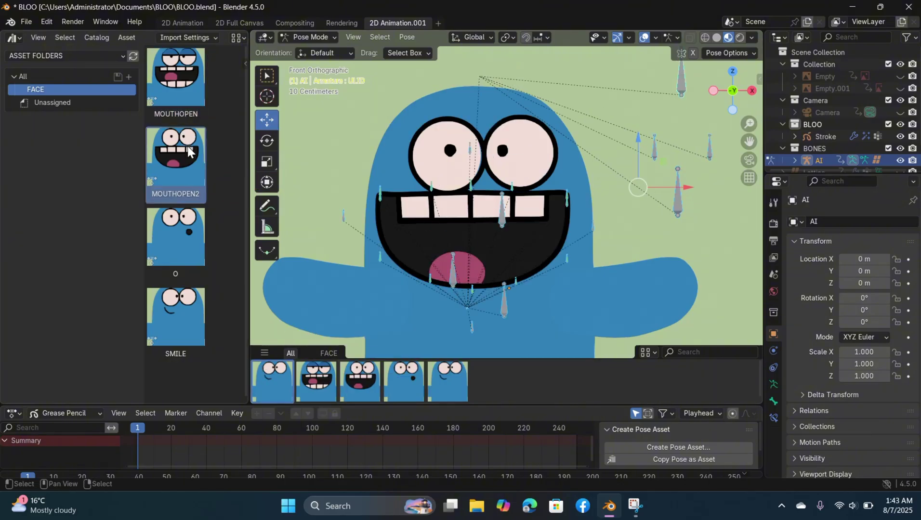
pyautogui.doubleClick(186, 224)
pyautogui.doubleClick(187, 326)
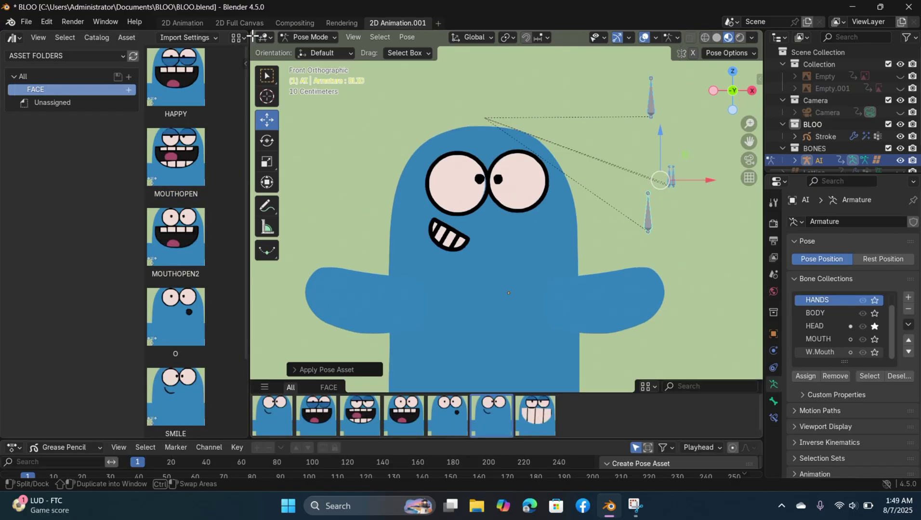
# Merge the asset browser into the viewport and apply each face pose, ending on the toothy grin
pyautogui.moveTo(252, 36); pyautogui.dragTo(191, 72)
pyautogui.click(13, 412)
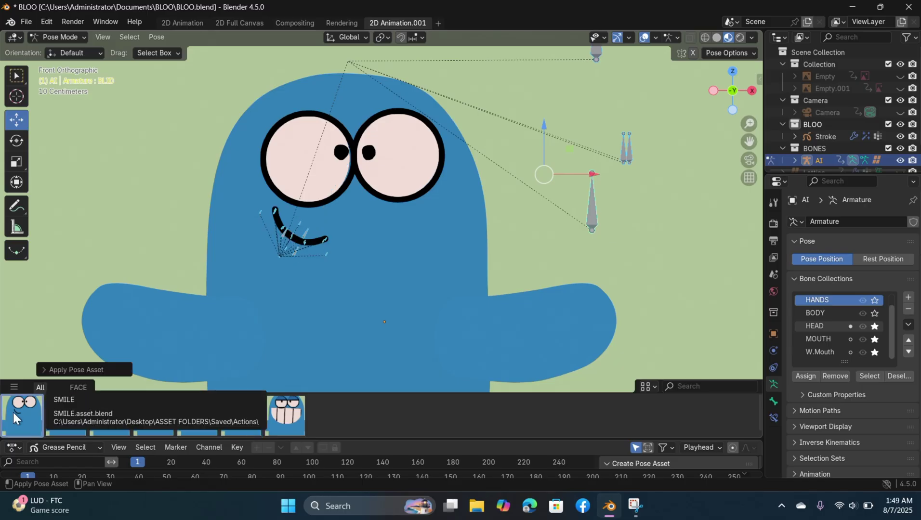
pyautogui.click(70, 411)
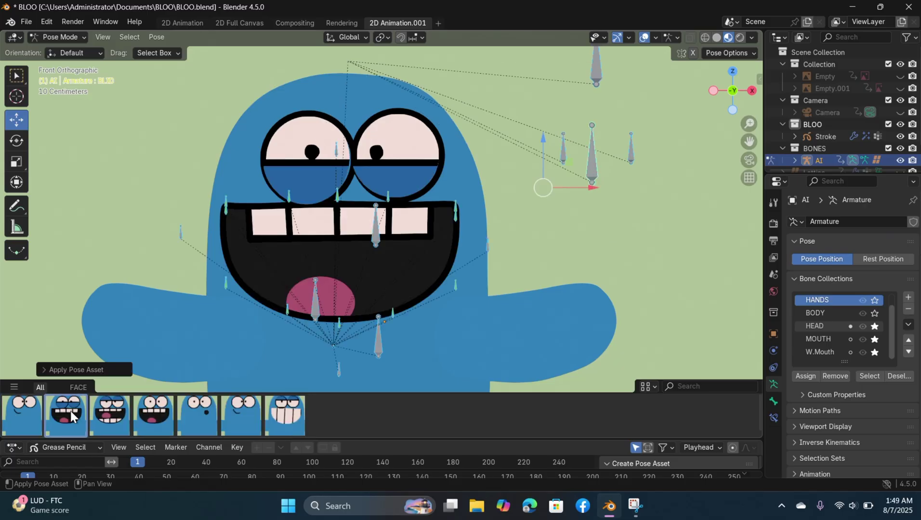
pyautogui.click(116, 412)
pyautogui.click(151, 419)
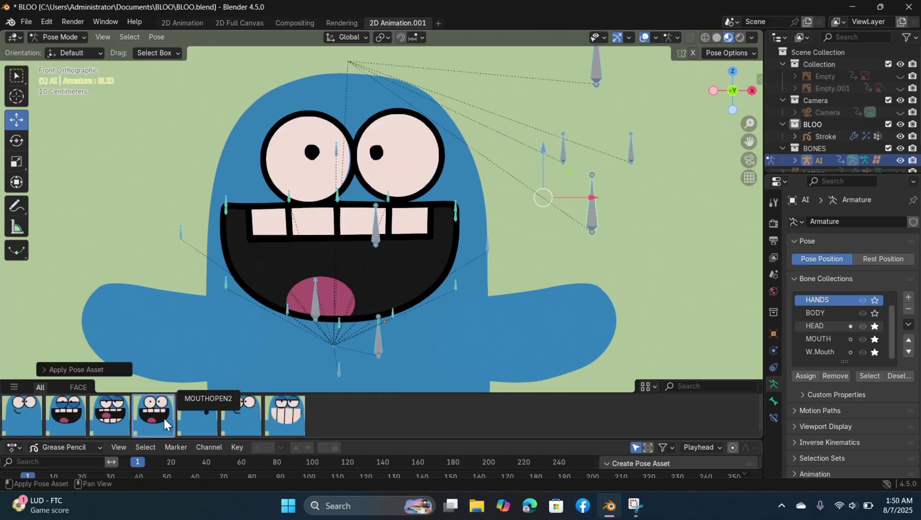
pyautogui.click(193, 418)
pyautogui.click(247, 417)
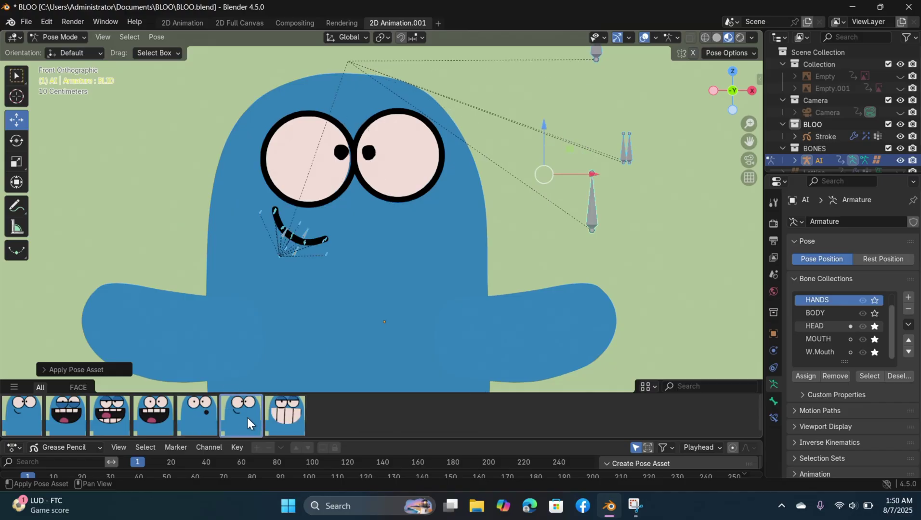
pyautogui.click(295, 417)
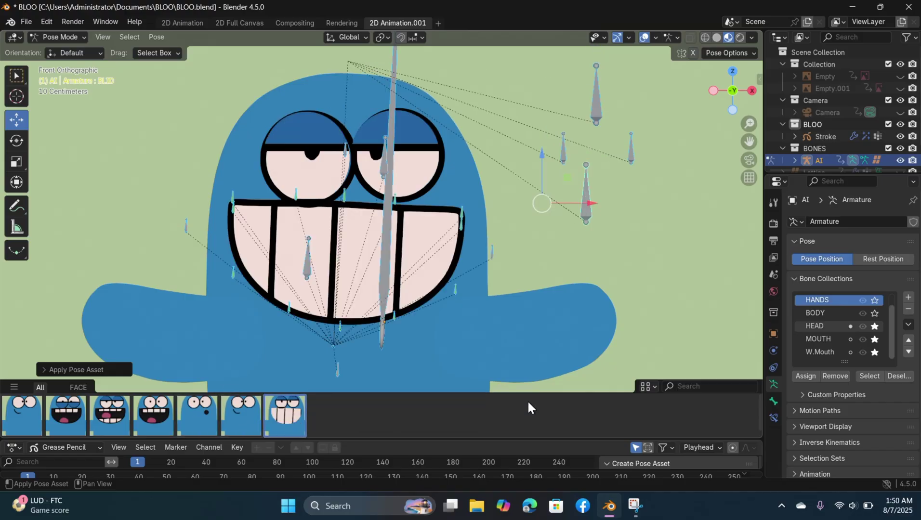
# Collapse the pose shelf and file LEFT HAND and RIGHTHAND under LINKHANDS
pyautogui.moveTo(532, 393)
pyautogui.mouseDown()
pyautogui.moveTo(532, 440)
pyautogui.moveTo(539, 401)
pyautogui.mouseUp()
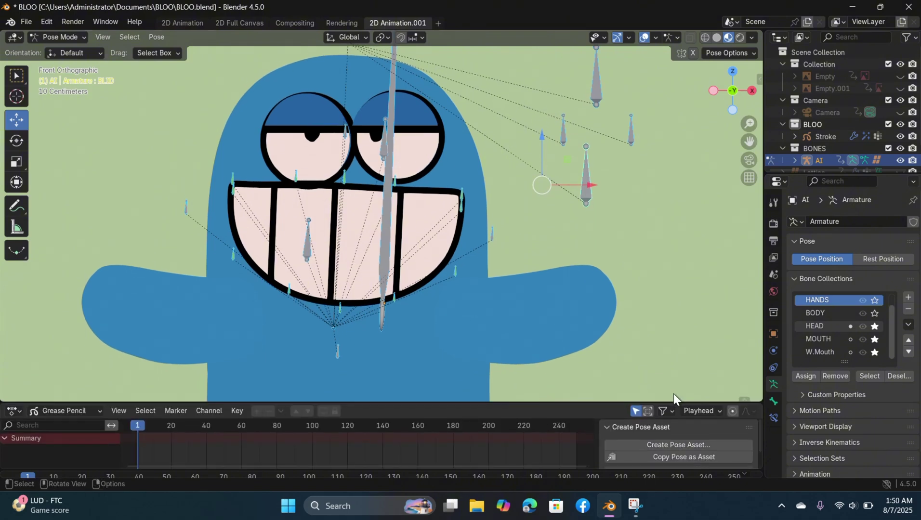
pyautogui.click(742, 397)
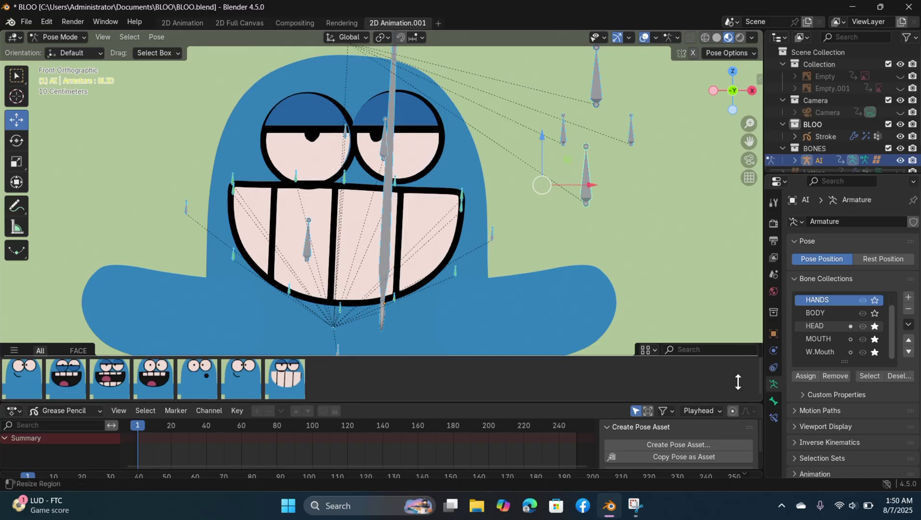
pyautogui.moveTo(738, 382)
pyautogui.mouseDown()
pyautogui.moveTo(743, 401)
pyautogui.moveTo(736, 370)
pyautogui.mouseUp()
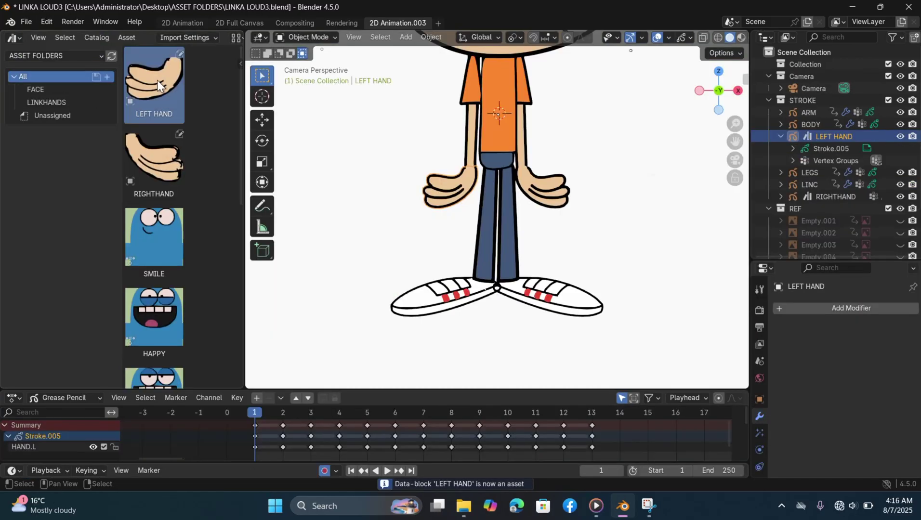
pyautogui.moveTo(157, 80); pyautogui.dragTo(84, 99)
pyautogui.moveTo(152, 157); pyautogui.dragTo(83, 104)
# Split the character's viewport into two side-by-side areas and bring up the left area's editor types
pyautogui.click(79, 103)
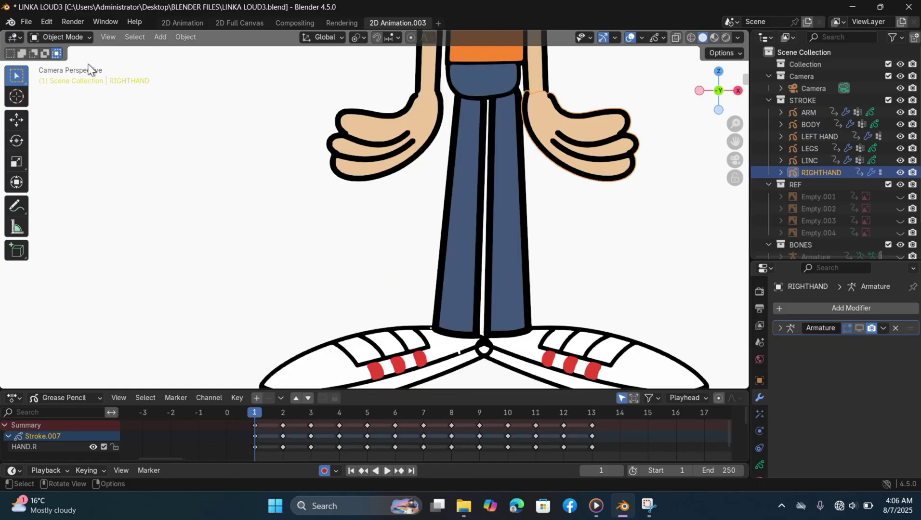
pyautogui.moveTo(20, 44); pyautogui.dragTo(237, 131)
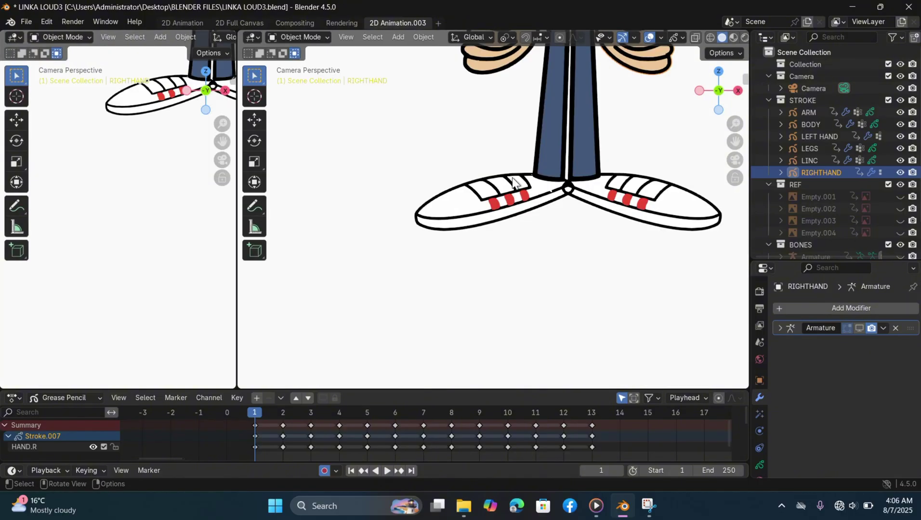
pyautogui.scroll(5, 511, 176)
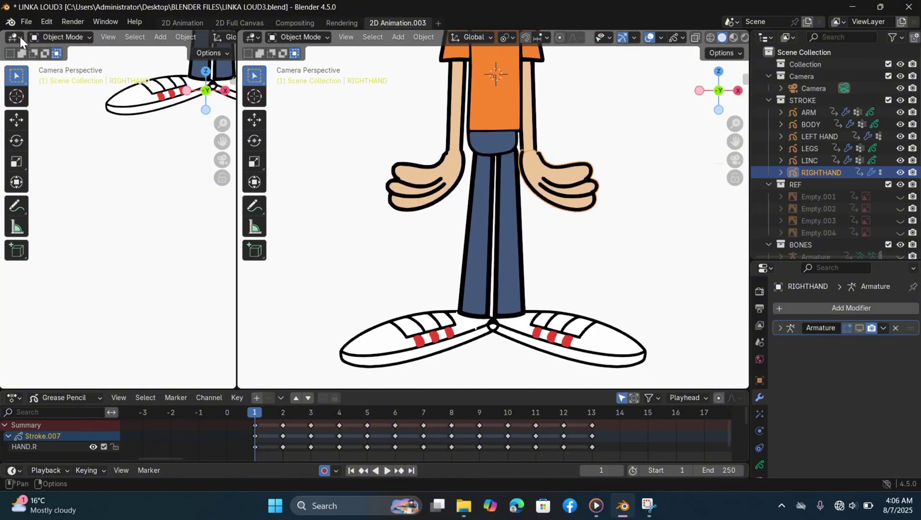
pyautogui.click(16, 37)
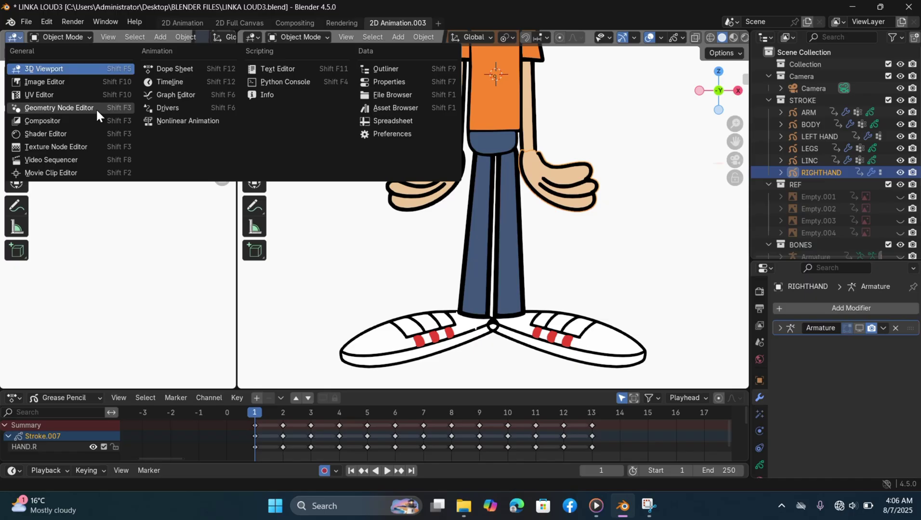
# Turn the left area into an Asset Browser and mark RIGHTHAND as an asset
pyautogui.click(392, 109)
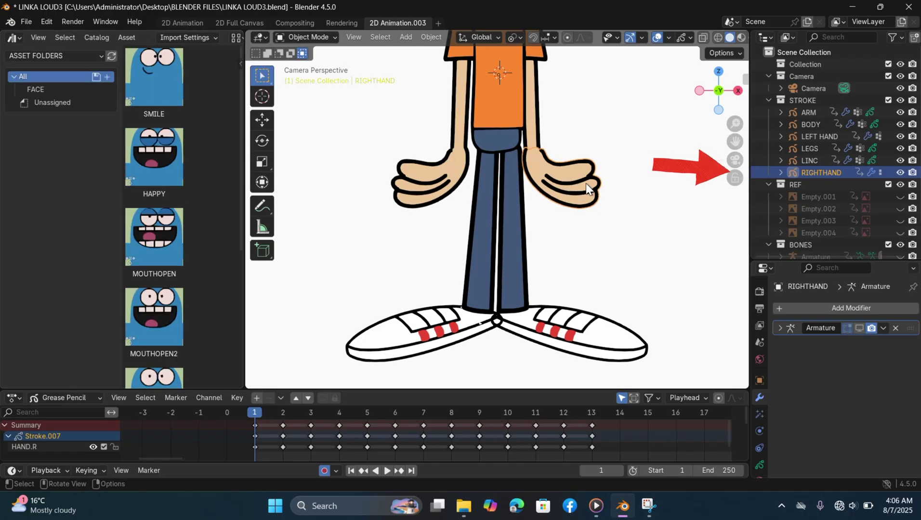
pyautogui.rightClick(816, 172)
pyautogui.click(782, 189)
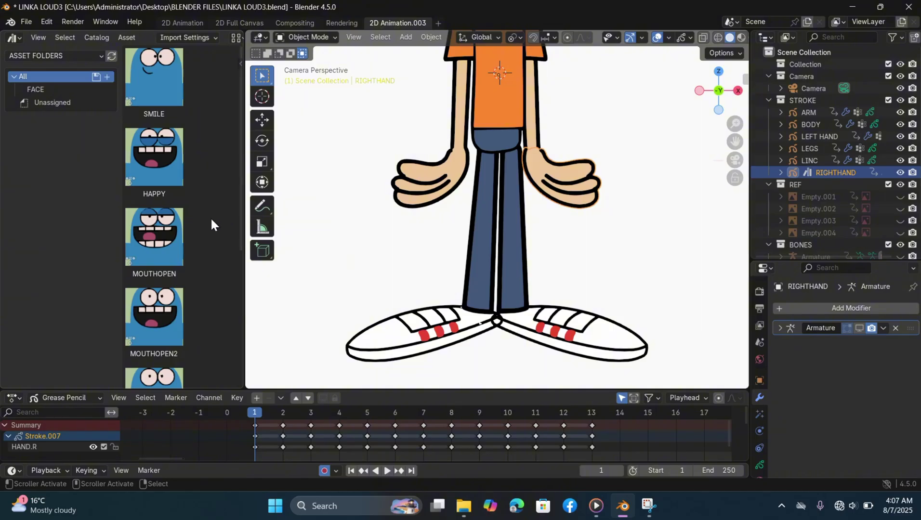
# Save the file as LINKA LOUD3.blend inside the Desktop's ASSET FOLDERS folder
pyautogui.click(26, 22)
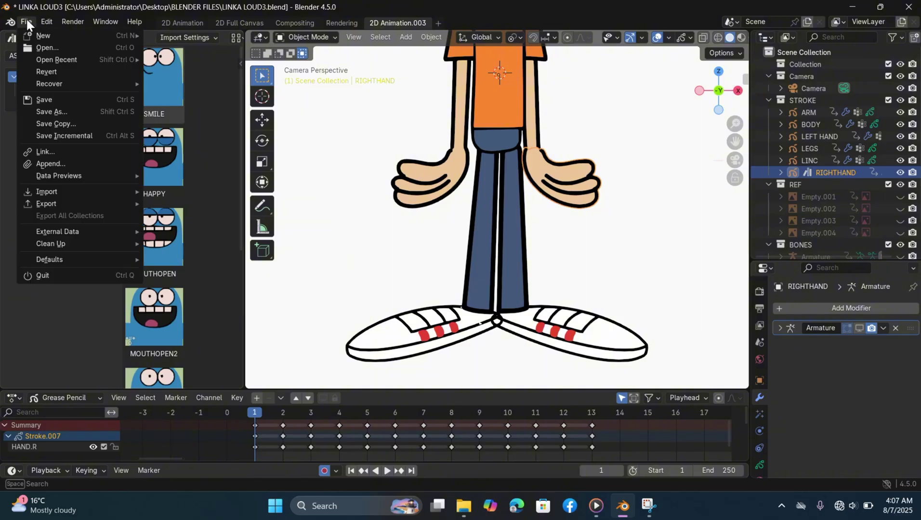
pyautogui.click(79, 113)
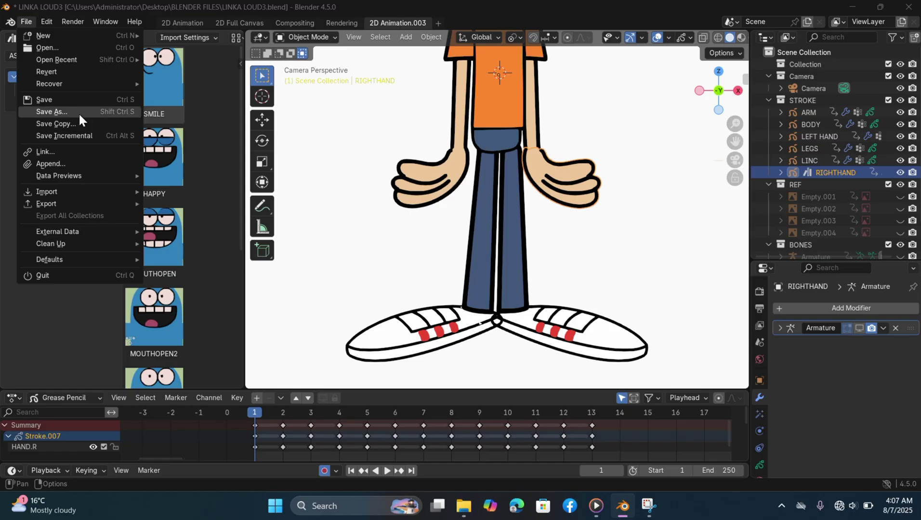
pyautogui.click(221, 164)
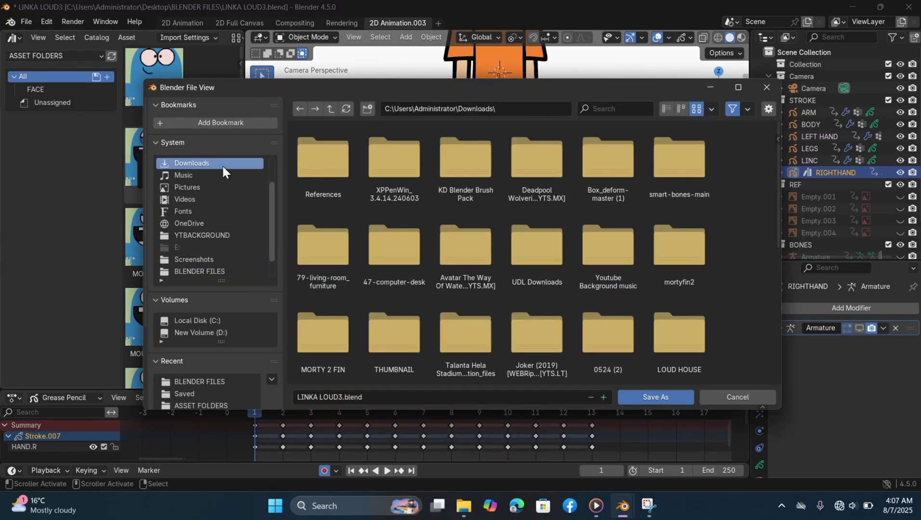
pyautogui.scroll(3, 221, 185)
pyautogui.click(221, 176)
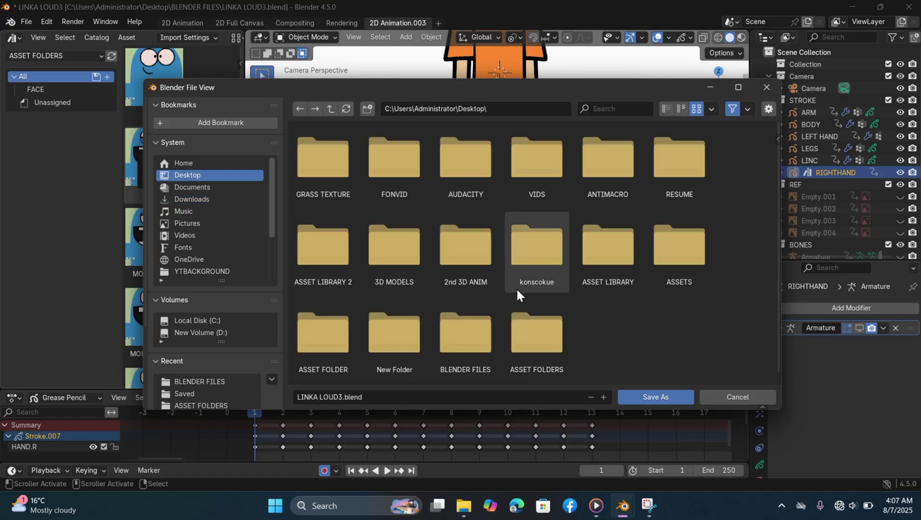
pyautogui.click(543, 324)
pyautogui.doubleClick(542, 324)
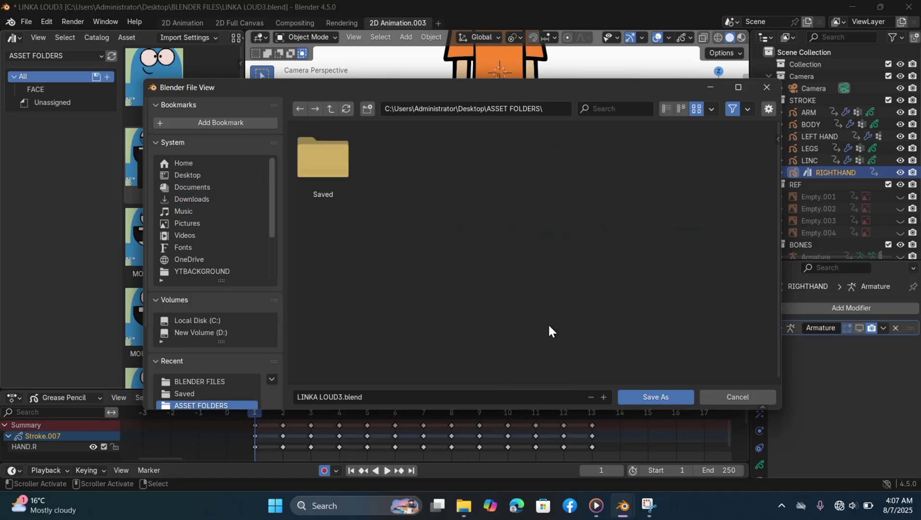
pyautogui.click(646, 398)
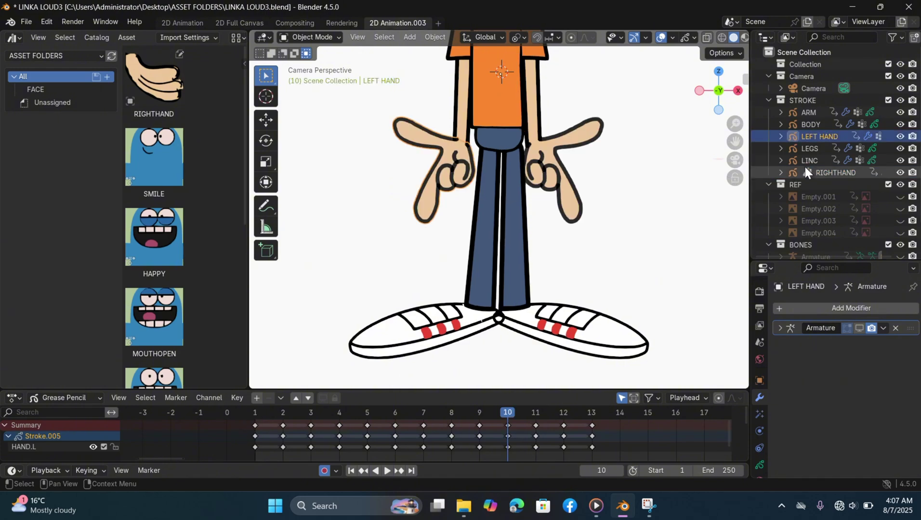
# Mark the LEFT HAND grease pencil object as an asset from the Outliner
pyautogui.rightClick(826, 137)
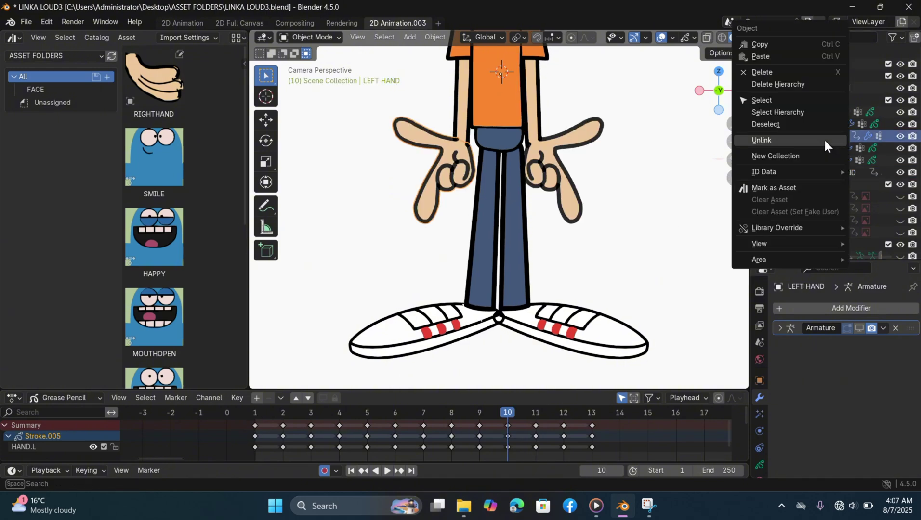
pyautogui.click(785, 189)
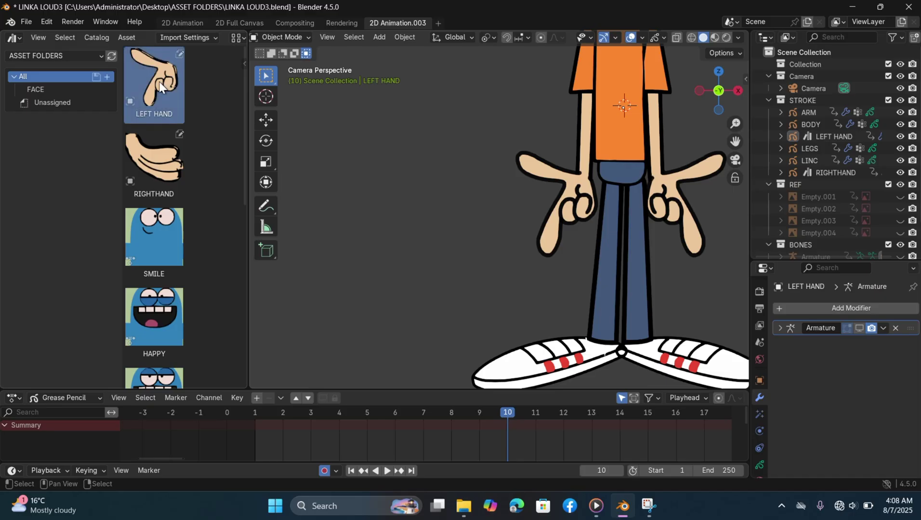
# Drag the LEFT HAND and RIGHTHAND assets from the Asset Browser into the scene
pyautogui.moveTo(159, 81); pyautogui.dragTo(418, 219)
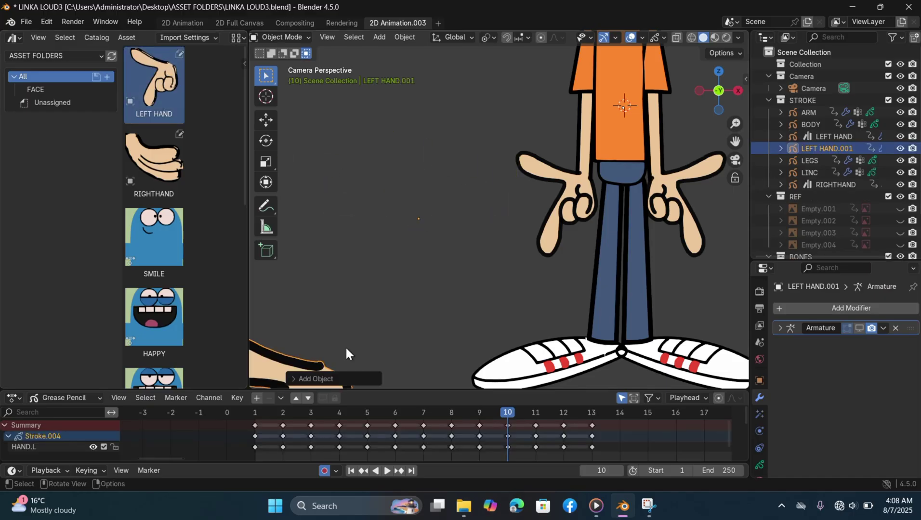
pyautogui.press('KP_Decimal')
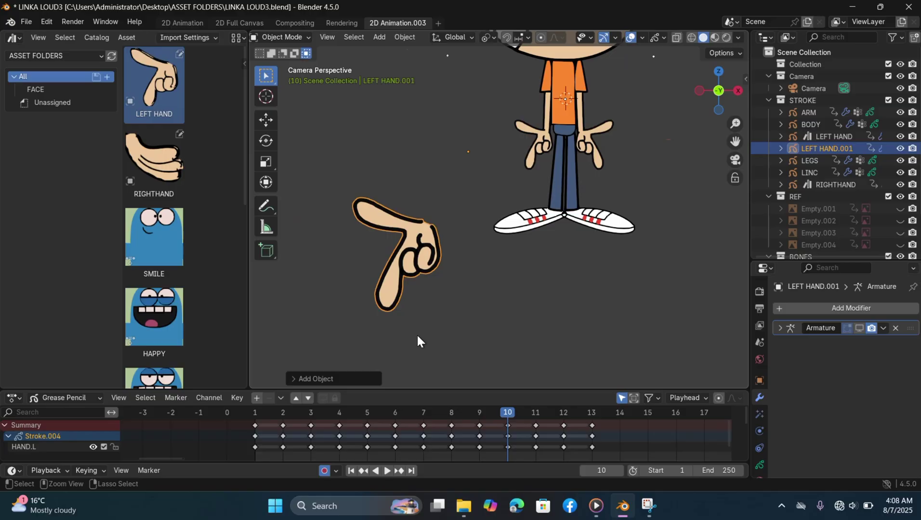
pyautogui.click(159, 159)
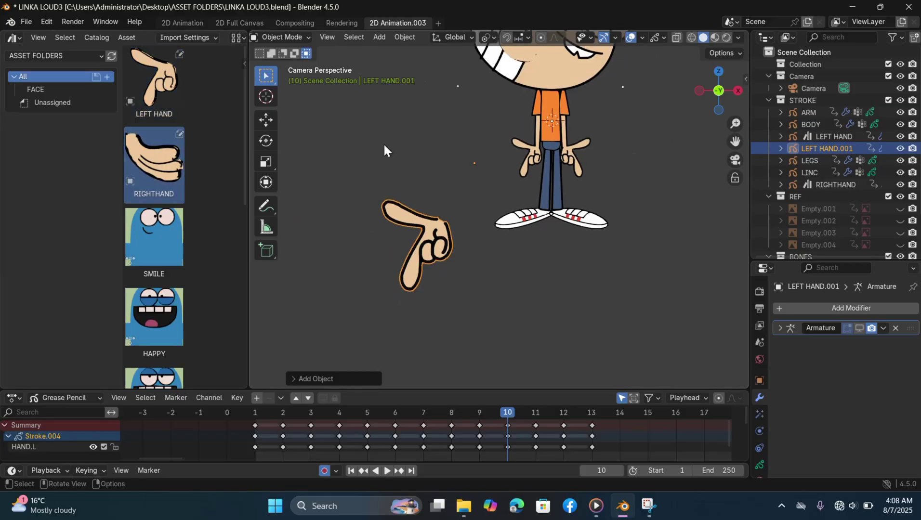
pyautogui.moveTo(167, 161); pyautogui.dragTo(420, 153)
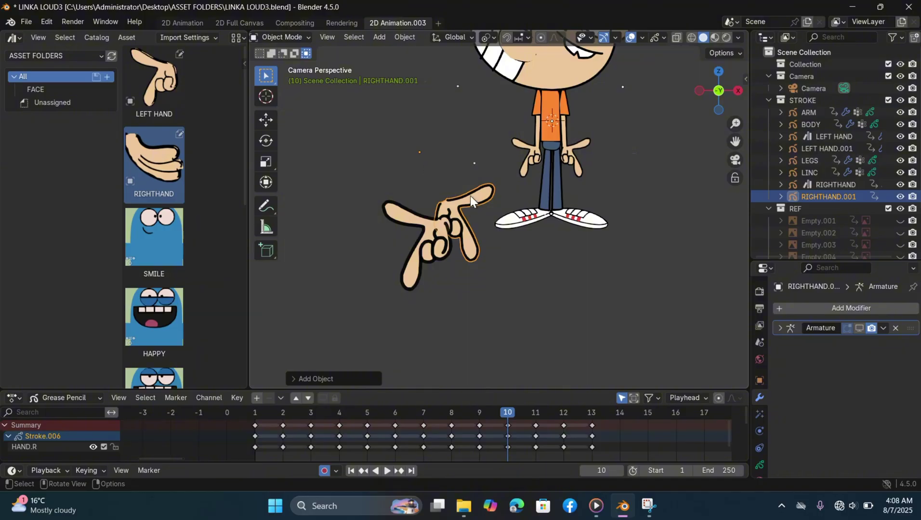
# Move the new right hand beside the legs and raise the left hand copy
pyautogui.press('g')
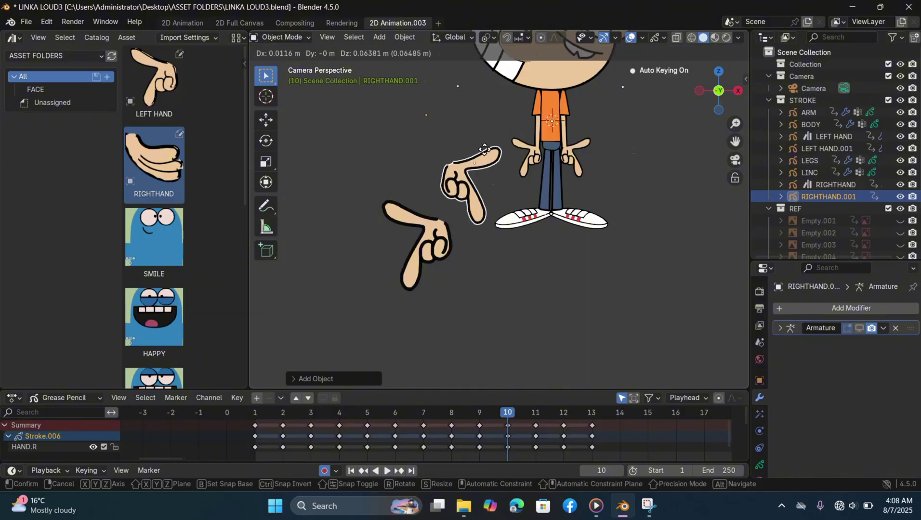
pyautogui.click(508, 166)
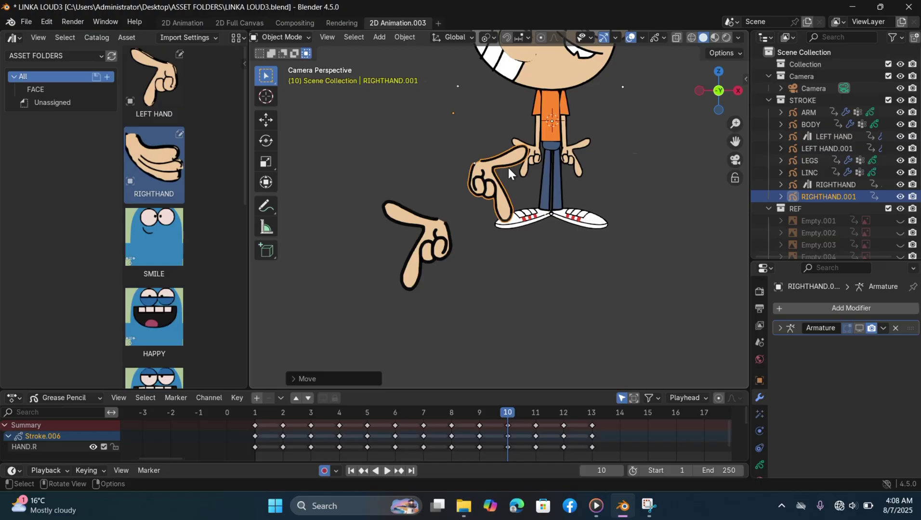
pyautogui.click(438, 253)
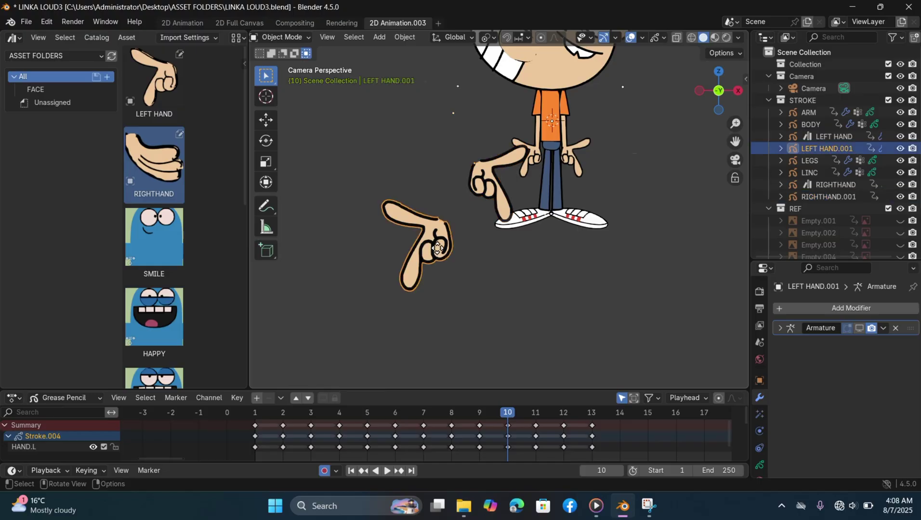
pyautogui.press('g')
pyautogui.click(414, 221)
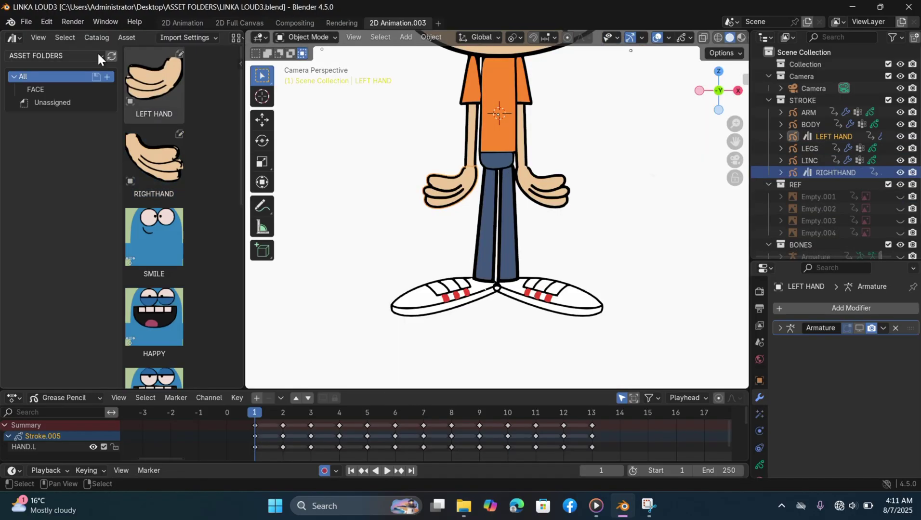
# Add a new asset catalog named LINKHANDS
pyautogui.click(107, 76)
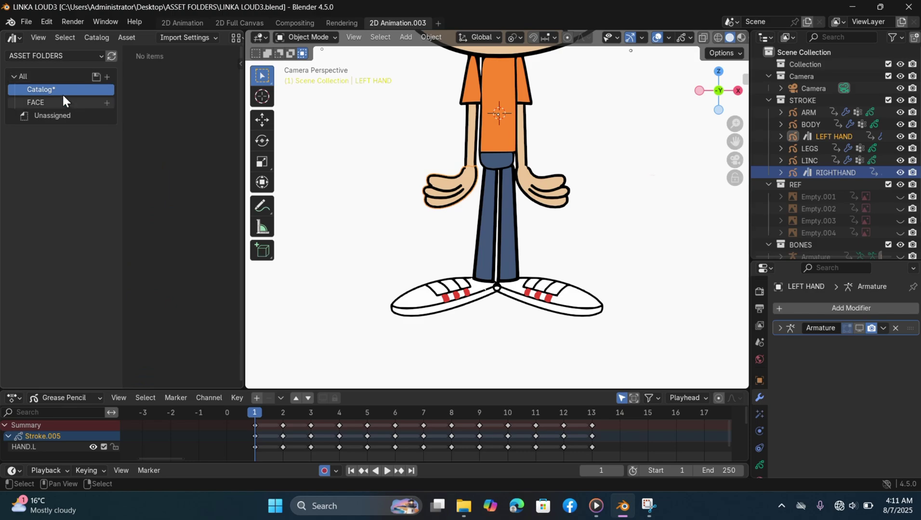
pyautogui.doubleClick(64, 90)
pyautogui.write('LIN')
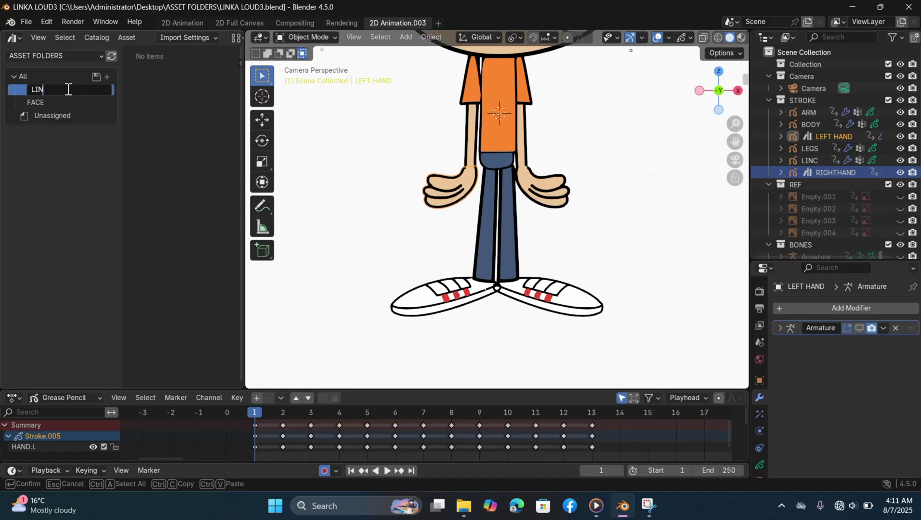
pyautogui.write('KHANDS')
pyautogui.press('Return')
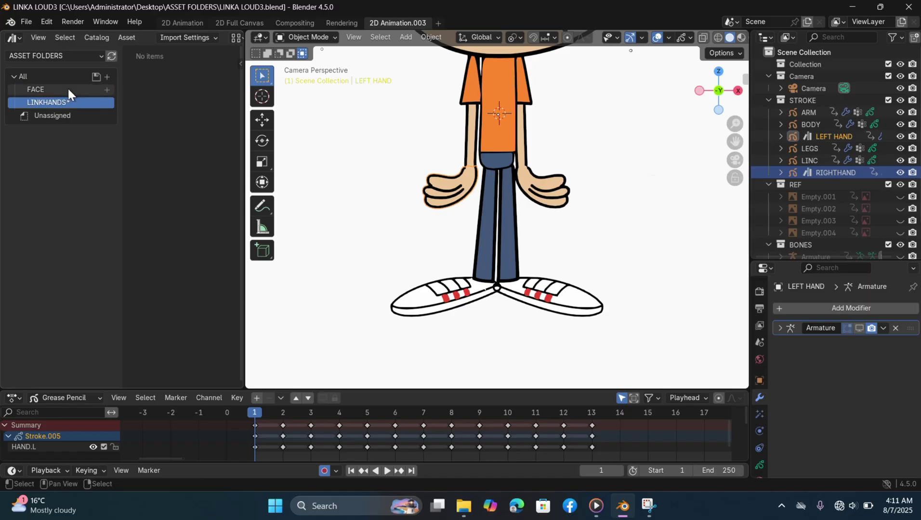
# Move the LEFT HAND and RIGHTHAND assets into the LINKHANDS catalog
pyautogui.click(68, 89)
pyautogui.click(67, 78)
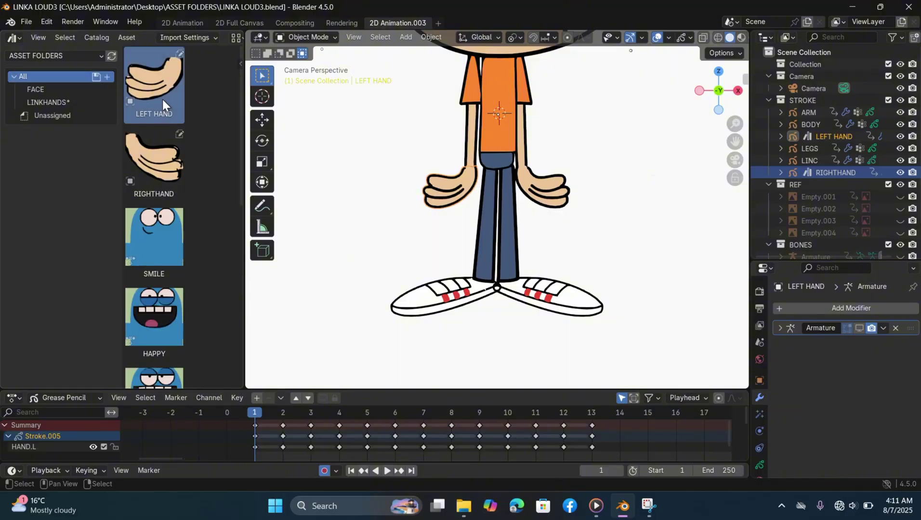
pyautogui.moveTo(163, 100); pyautogui.dragTo(75, 103)
pyautogui.moveTo(162, 167); pyautogui.dragTo(85, 95)
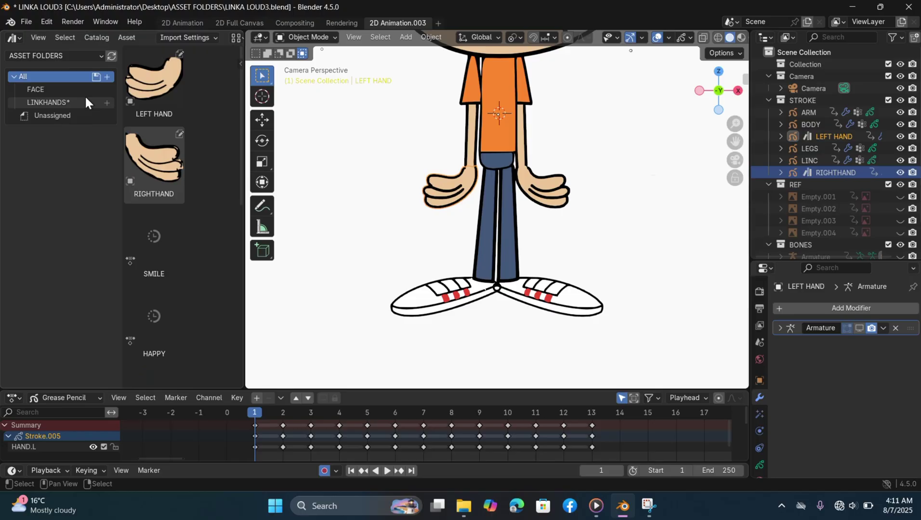
pyautogui.click(83, 99)
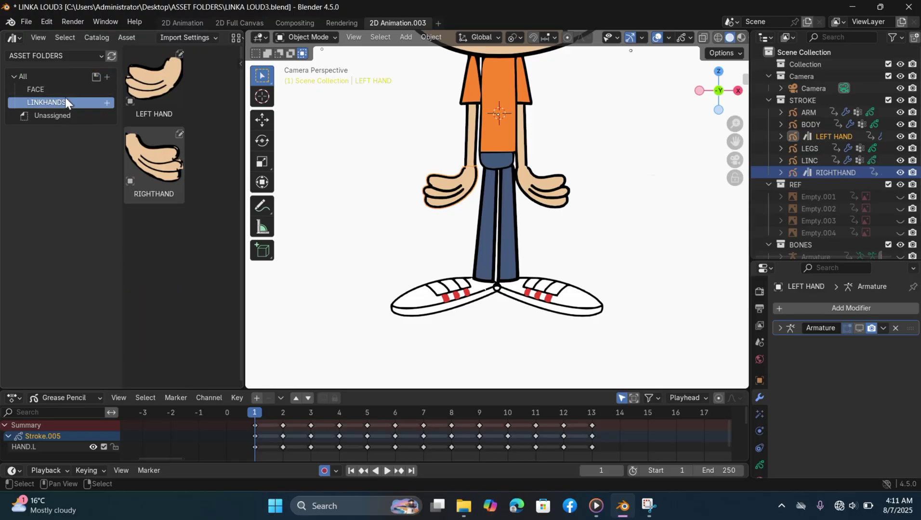
# Save the file, then open the recent file DIPPA.blend
pyautogui.hotkey('ctrl', 's')
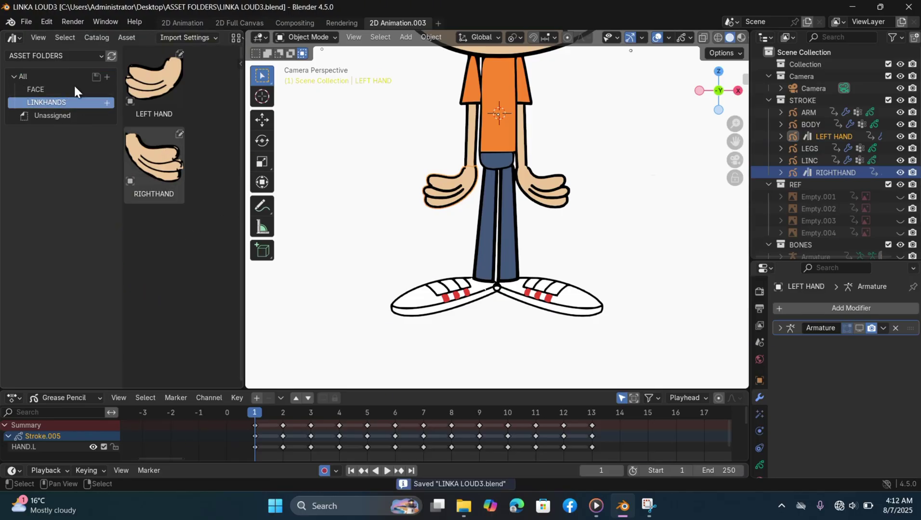
pyautogui.click(26, 22)
pyautogui.moveTo(54, 61)
pyautogui.click(149, 58)
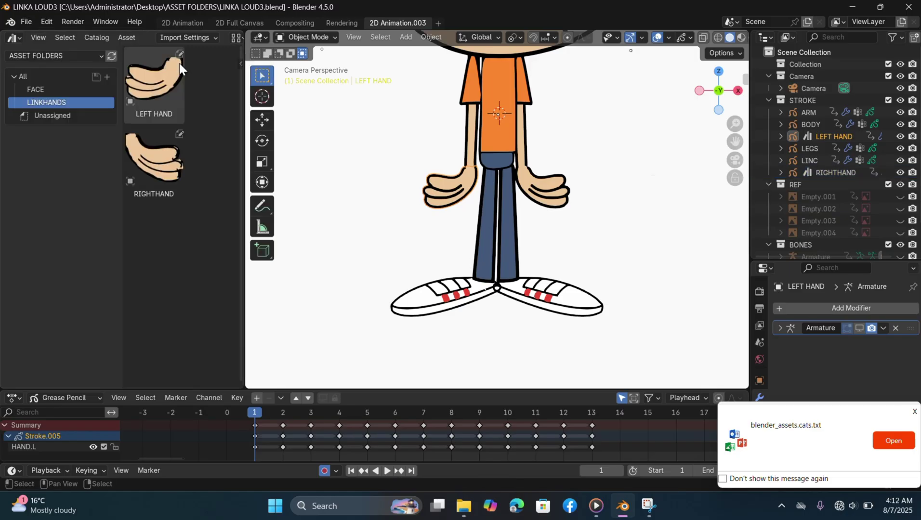
pyautogui.click(19, 20)
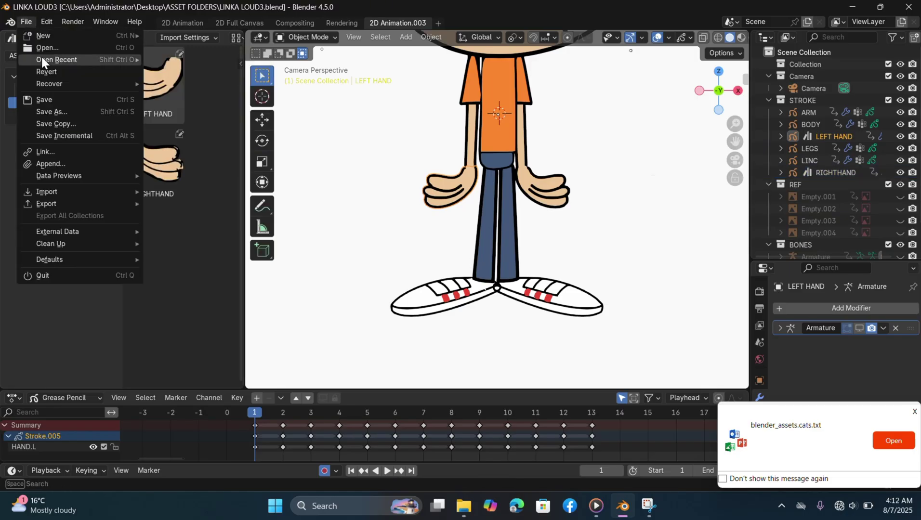
pyautogui.moveTo(95, 59)
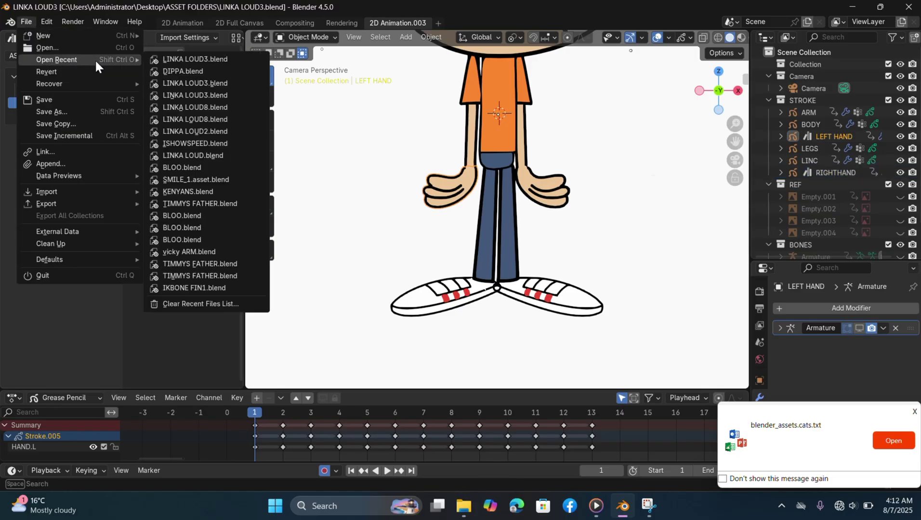
pyautogui.click(182, 71)
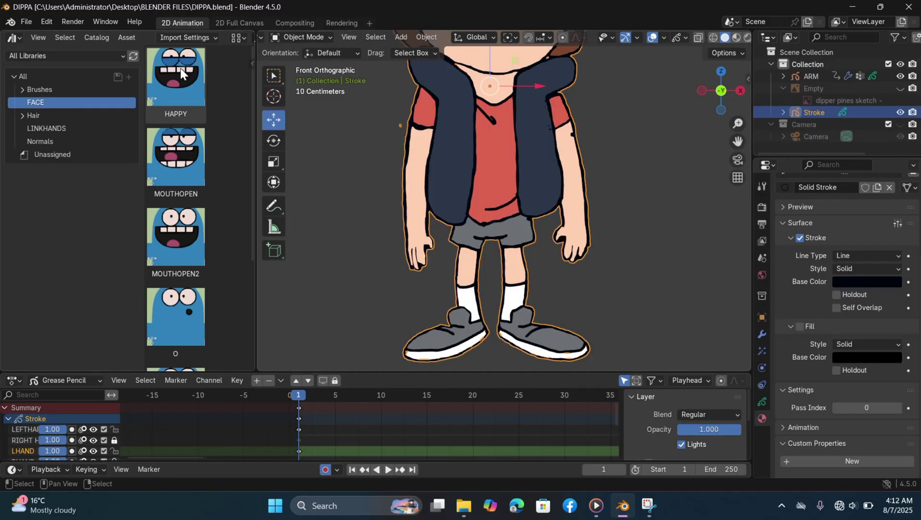
# Show the ASSET FOLDERS library's LINKHANDS catalog, deleting then restoring a selected stroke
pyautogui.click(65, 55)
pyautogui.click(70, 134)
pyautogui.click(90, 103)
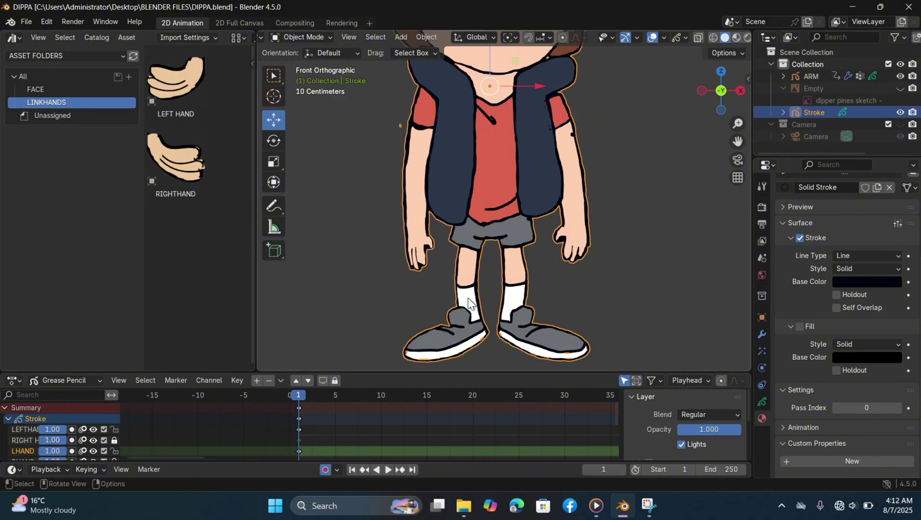
pyautogui.press('Delete')
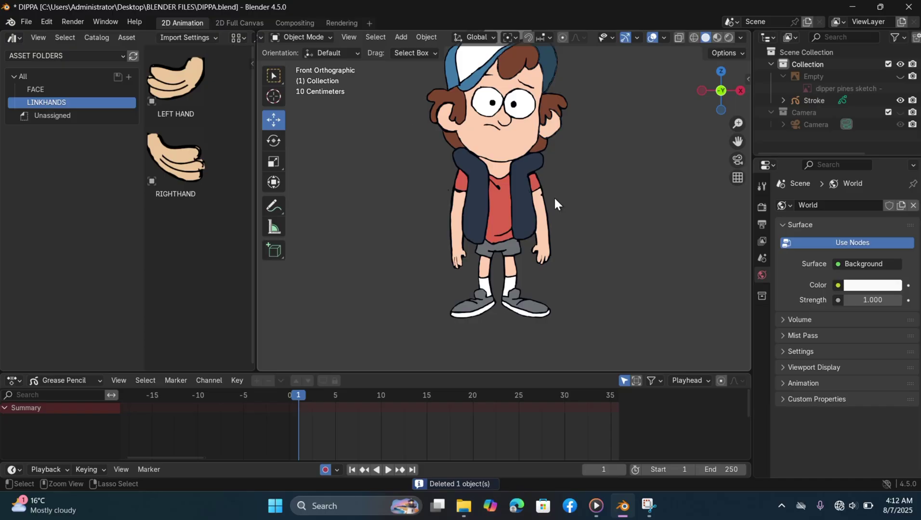
pyautogui.hotkey('ctrl', 'z')
# Place the LEFT HAND asset beside DIPPA's character and view through the camera
pyautogui.moveTo(187, 96); pyautogui.dragTo(403, 220)
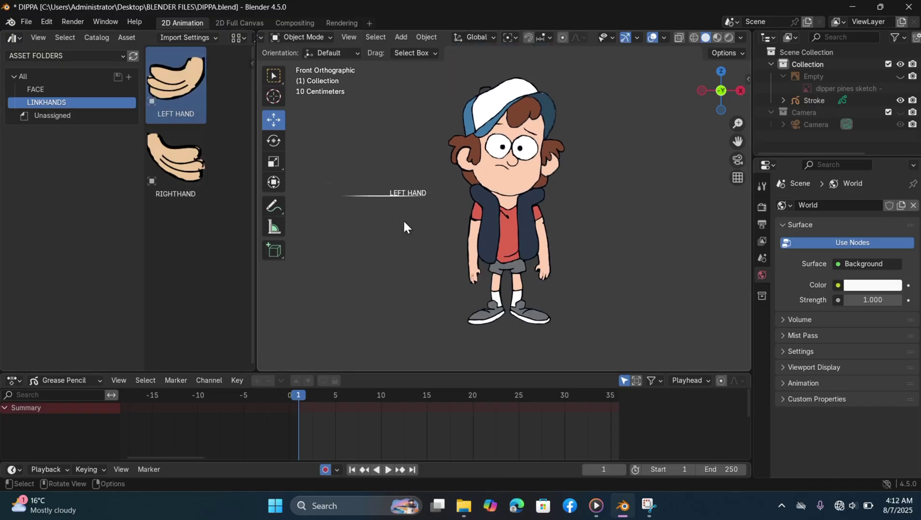
pyautogui.moveTo(436, 270); pyautogui.dragTo(427, 285)
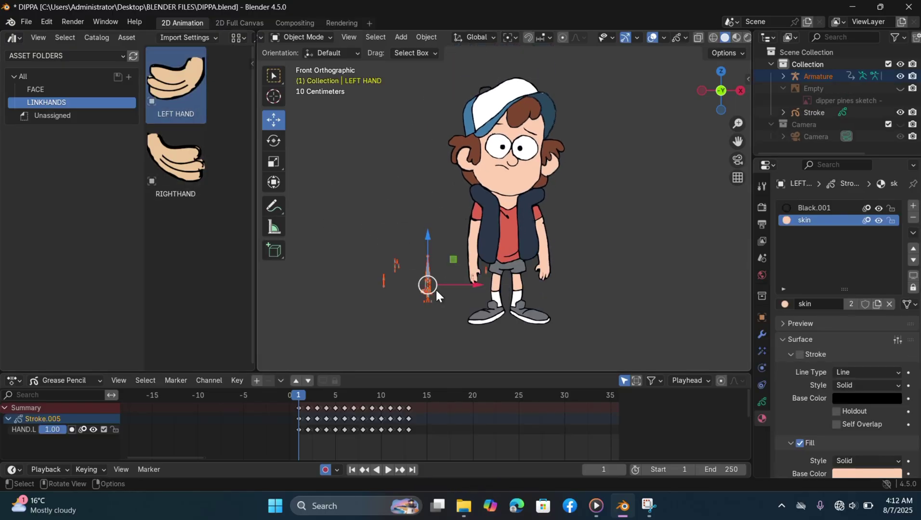
pyautogui.press('KP_0')
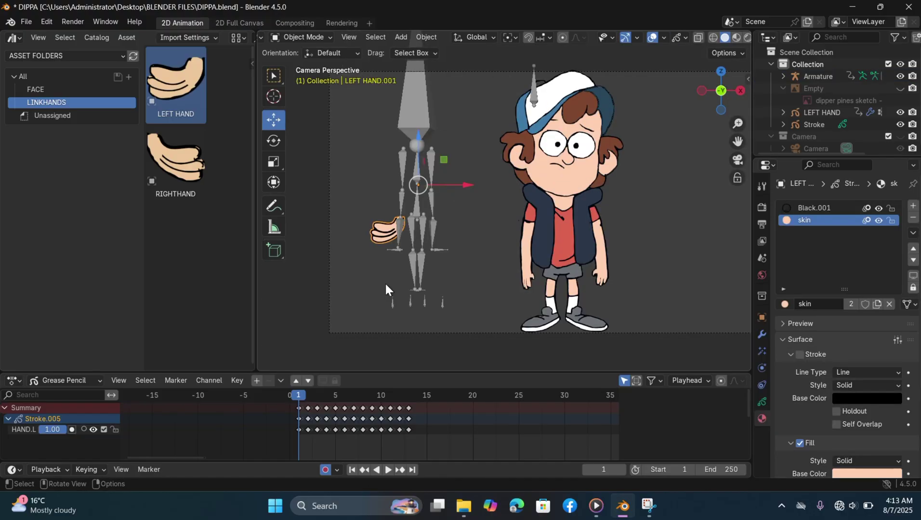
pyautogui.click(762, 334)
# Reopen the recent file LINKA LOUD3.blend
pyautogui.click(26, 21)
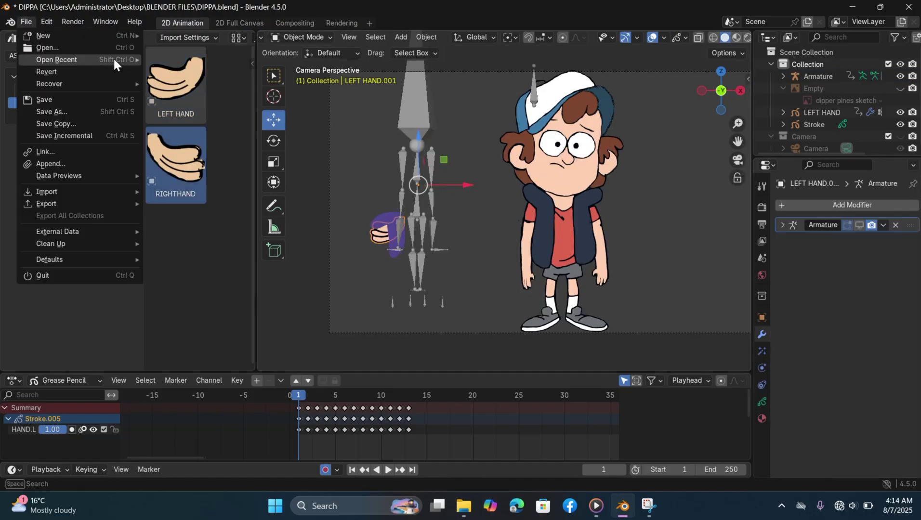
pyautogui.moveTo(127, 58)
pyautogui.click(209, 74)
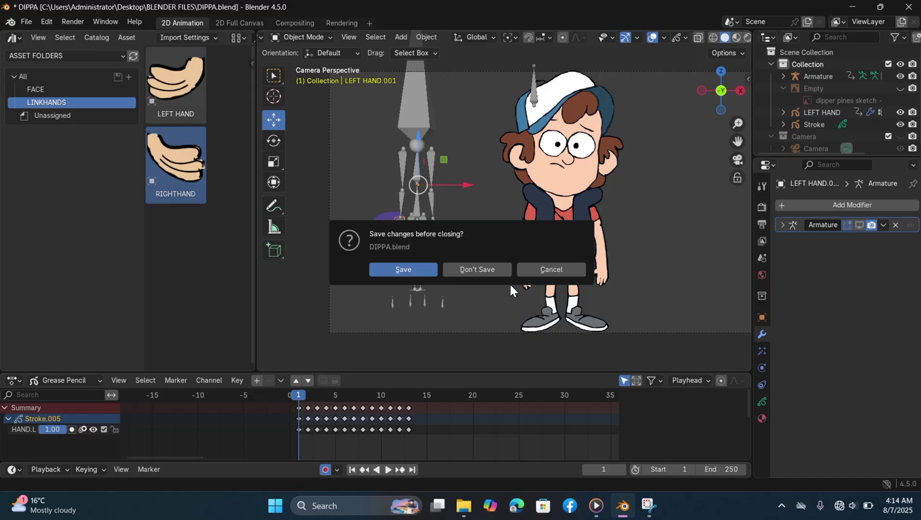
# Discard DIPPA's changes to return to LINKA LOUD3, then clear LEFT HAND's parent
pyautogui.click(493, 273)
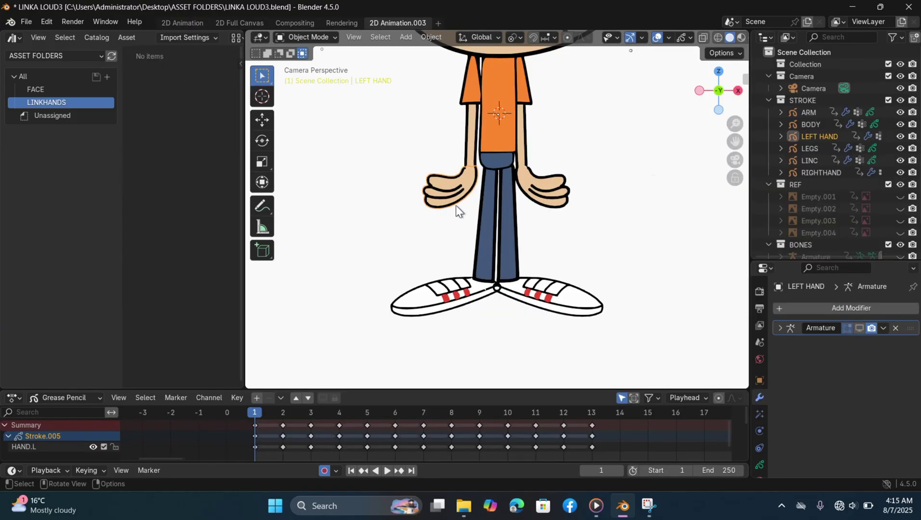
pyautogui.hotkey('alt', 'p')
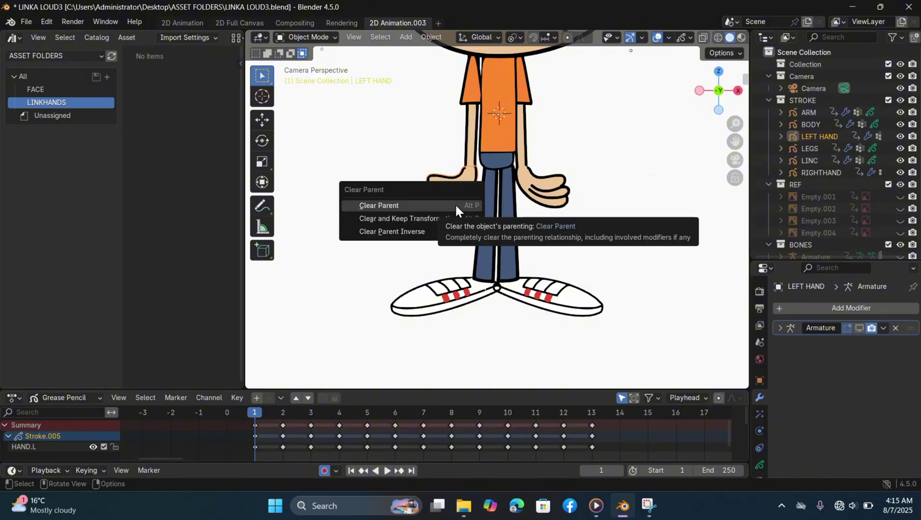
pyautogui.click(454, 204)
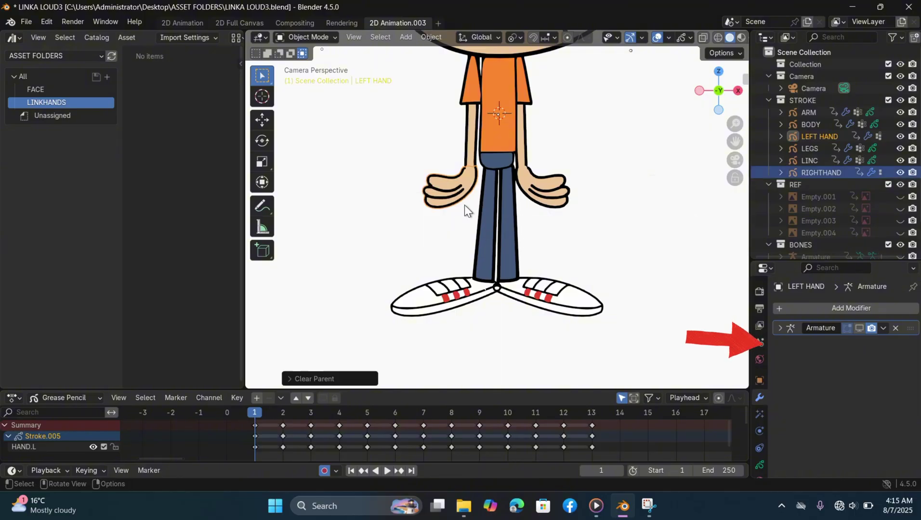